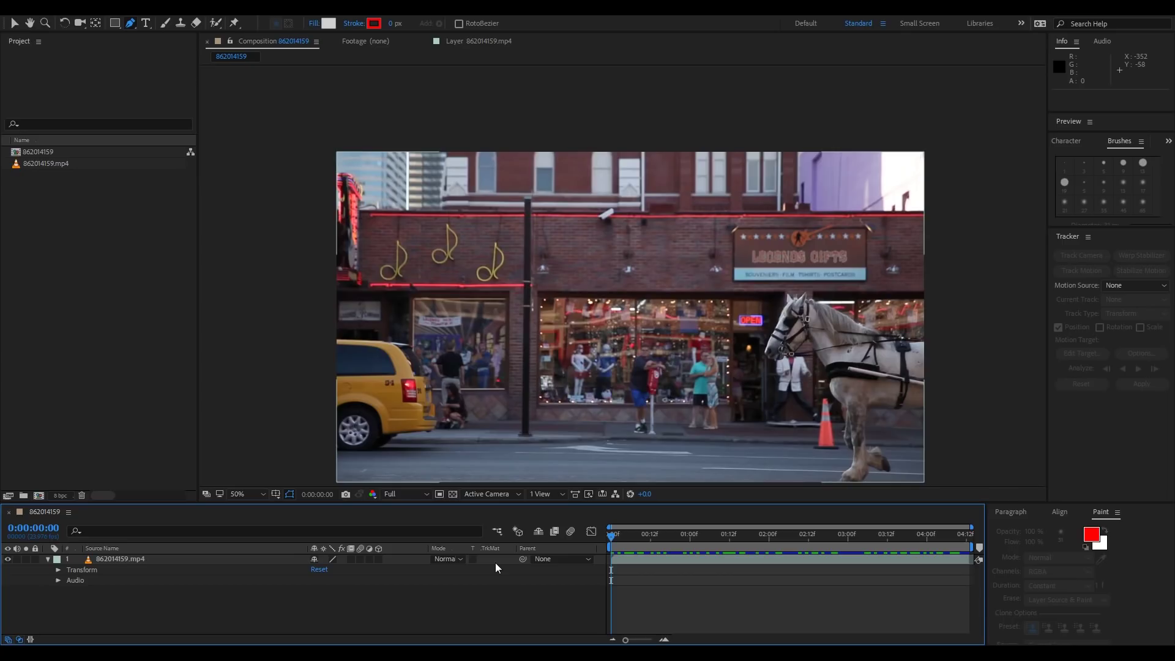
- Preview the street footage, then return to the clip's first frame
{"action": "key", "text": "space"}
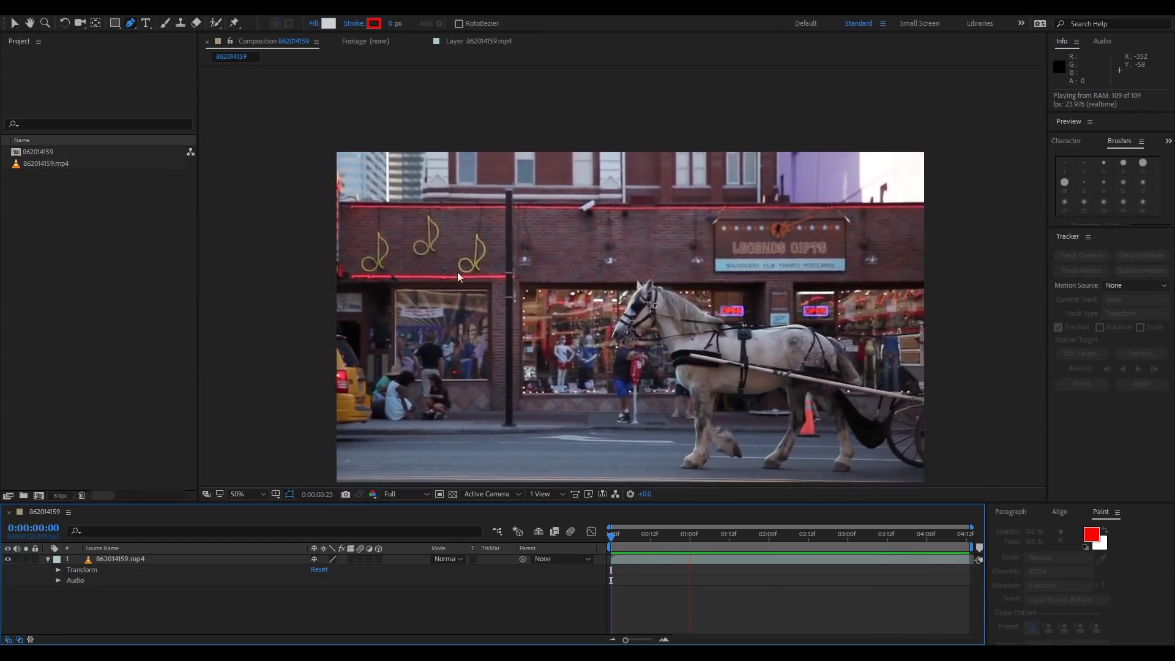
{"action": "key", "text": "space"}
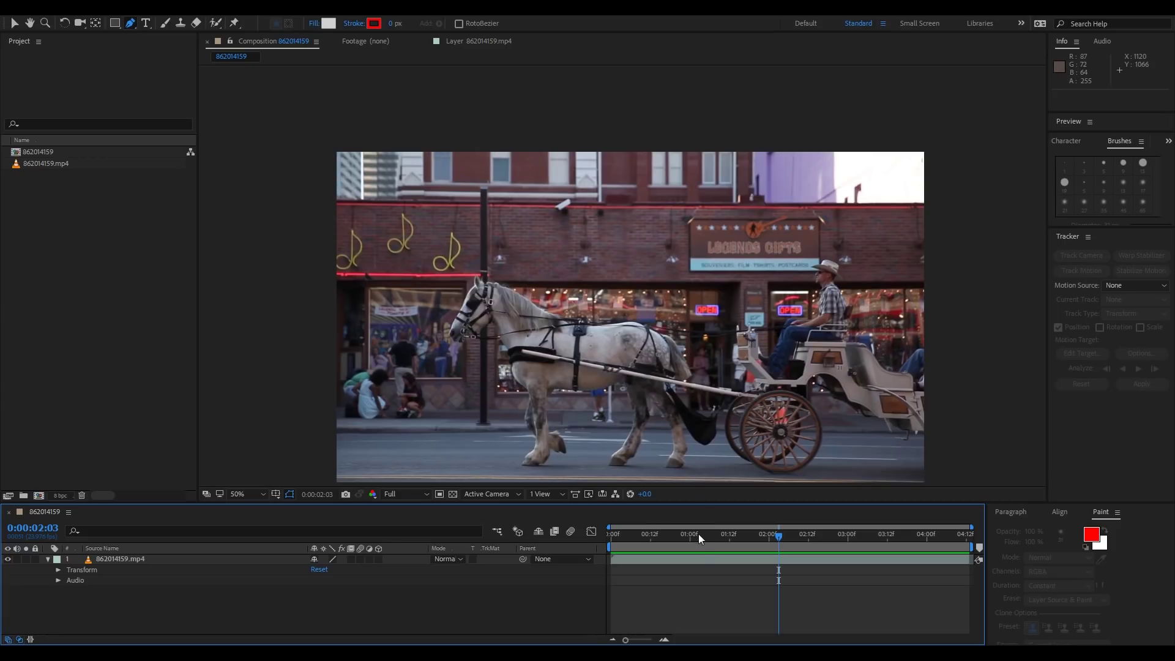
{"action": "left_click_drag", "start_coordinate": [698, 534], "coordinate": [585, 538]}
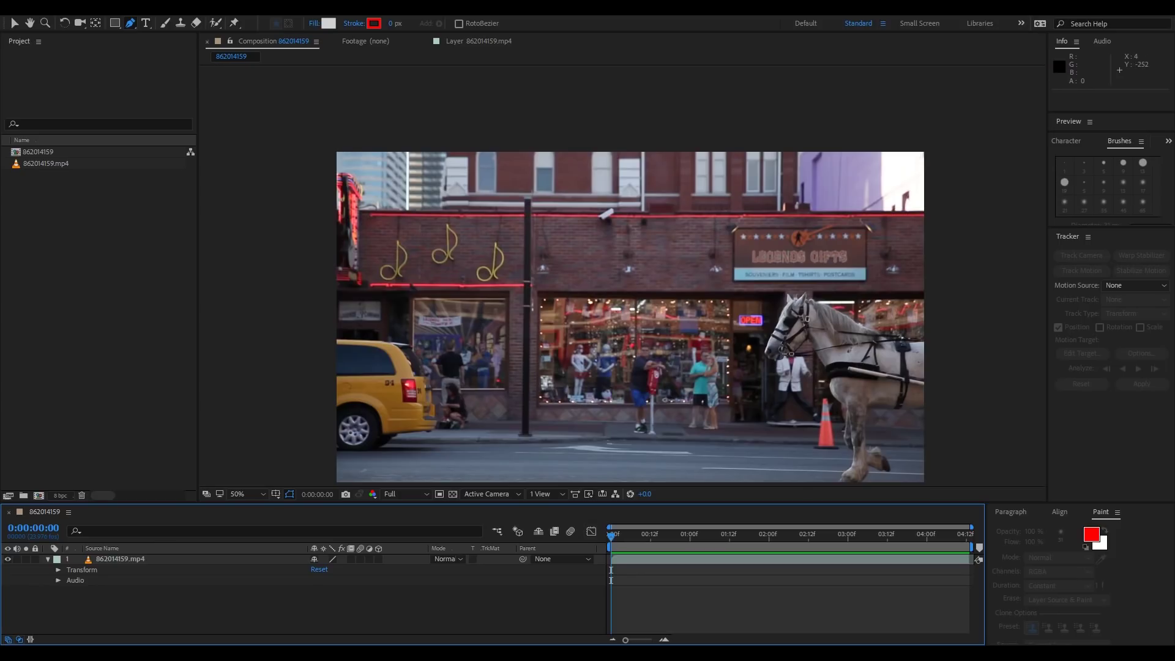
- Open the Tracker panel and start a motion track on the footage layer
{"action": "left_click", "coordinate": [263, 7]}
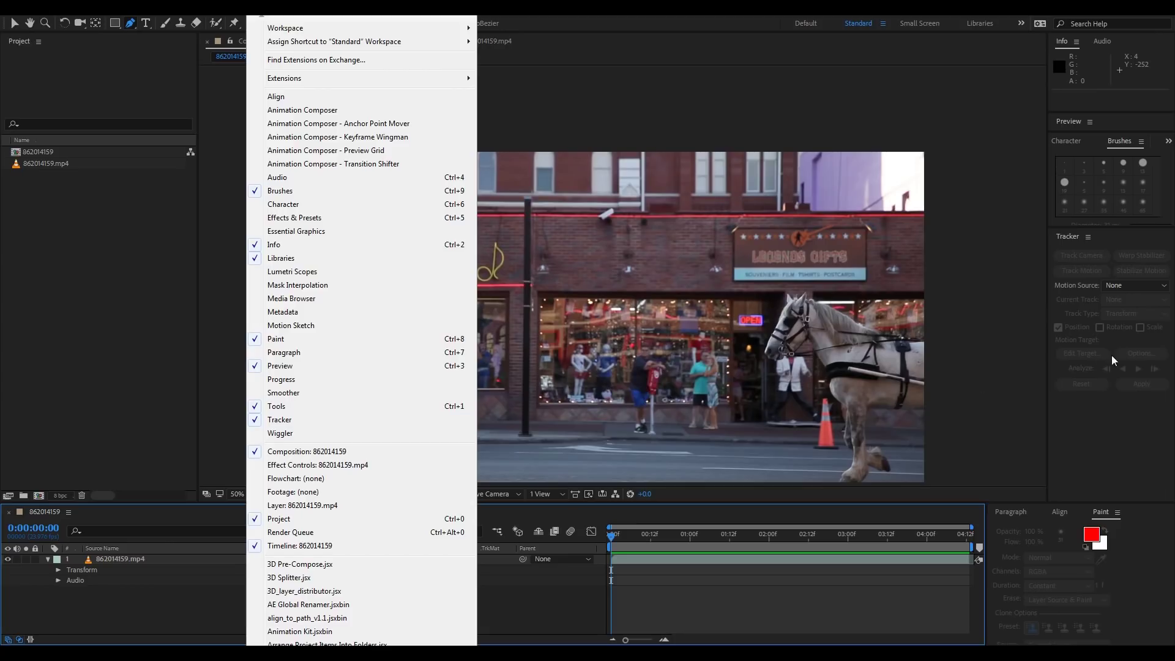
{"action": "left_click", "coordinate": [1082, 376]}
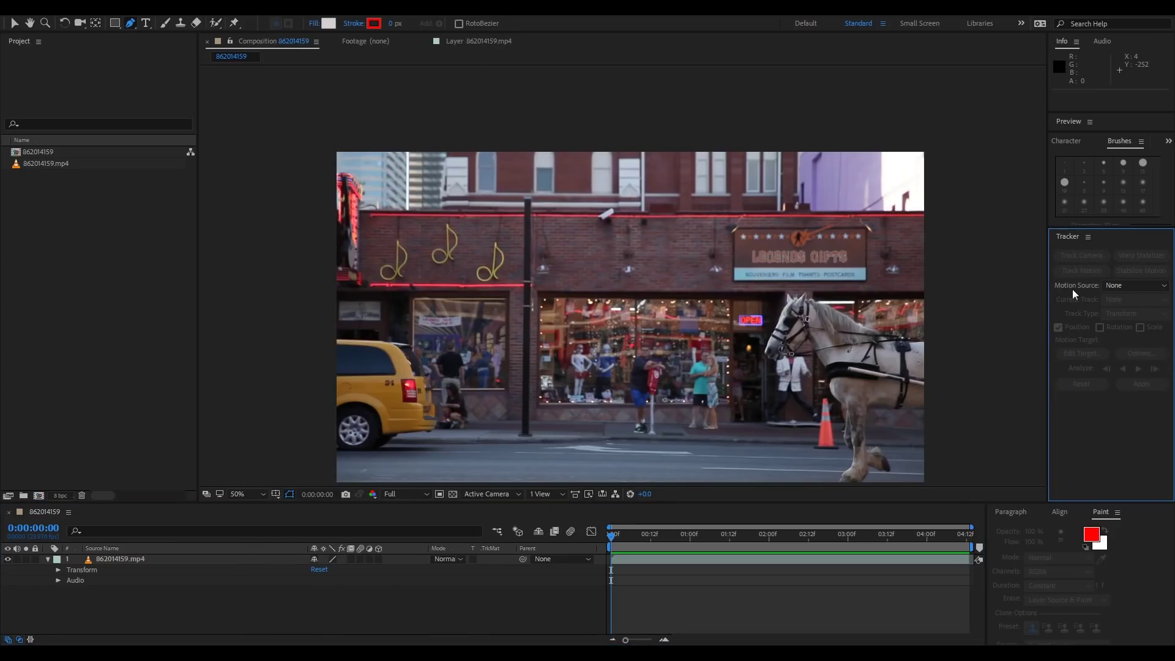
{"action": "left_click", "coordinate": [112, 561]}
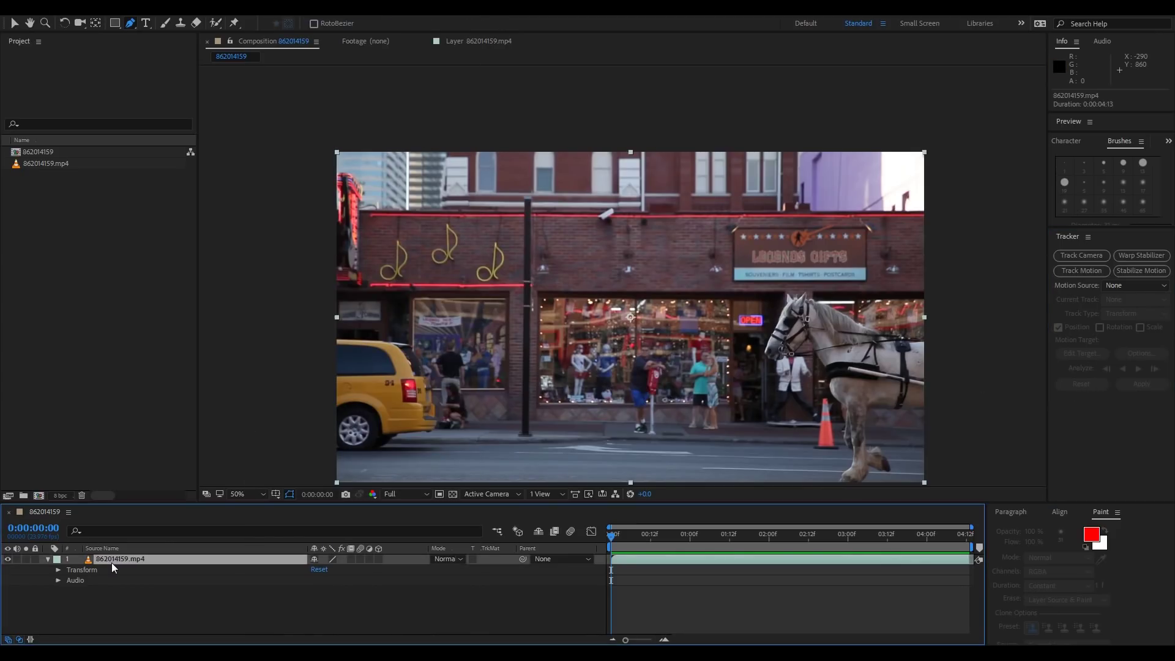
{"action": "left_click", "coordinate": [1067, 272]}
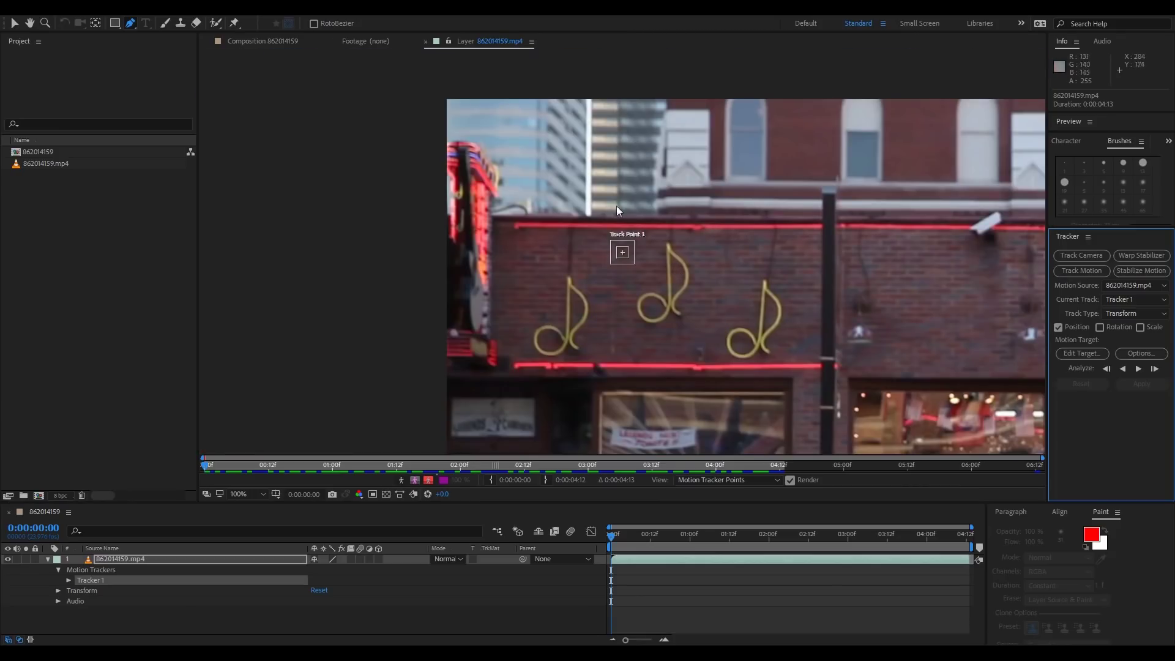
- Place Track Point 1 on the middle note's tip and analyze it forward through the clip
{"action": "left_click_drag", "start_coordinate": [675, 255], "coordinate": [459, 230]}
{"action": "key", "text": "period"}
{"action": "key", "text": "comma"}
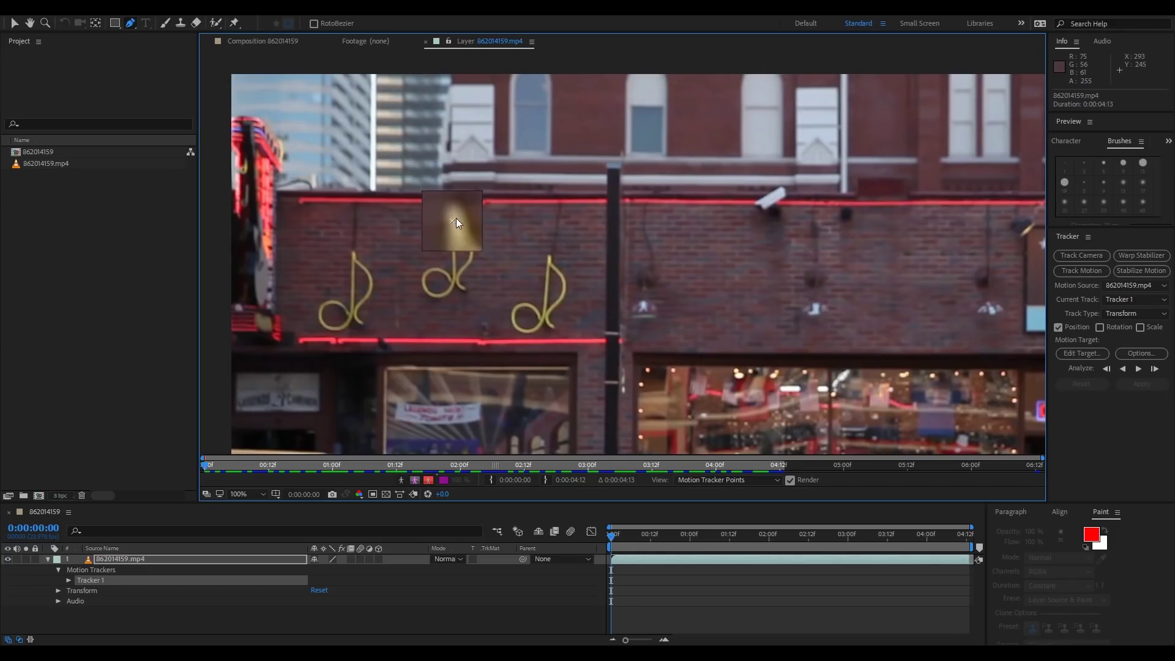
{"action": "left_click_drag", "start_coordinate": [457, 218], "coordinate": [456, 219]}
{"action": "key", "text": "period"}
{"action": "key", "text": "period"}
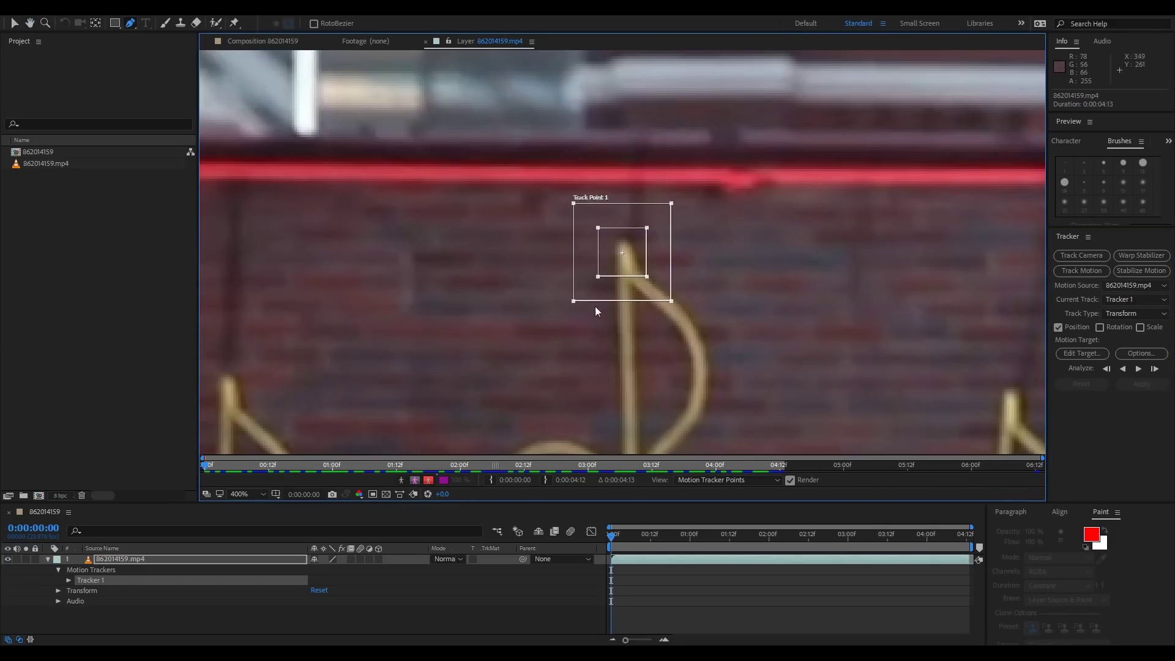
{"action": "left_click_drag", "start_coordinate": [595, 306], "coordinate": [466, 196]}
{"action": "key", "text": "period"}
{"action": "mouse_move", "coordinate": [575, 185]}
{"action": "left_mouse_down"}
{"action": "mouse_move", "coordinate": [487, 162]}
{"action": "mouse_move", "coordinate": [487, 131]}
{"action": "left_mouse_up"}
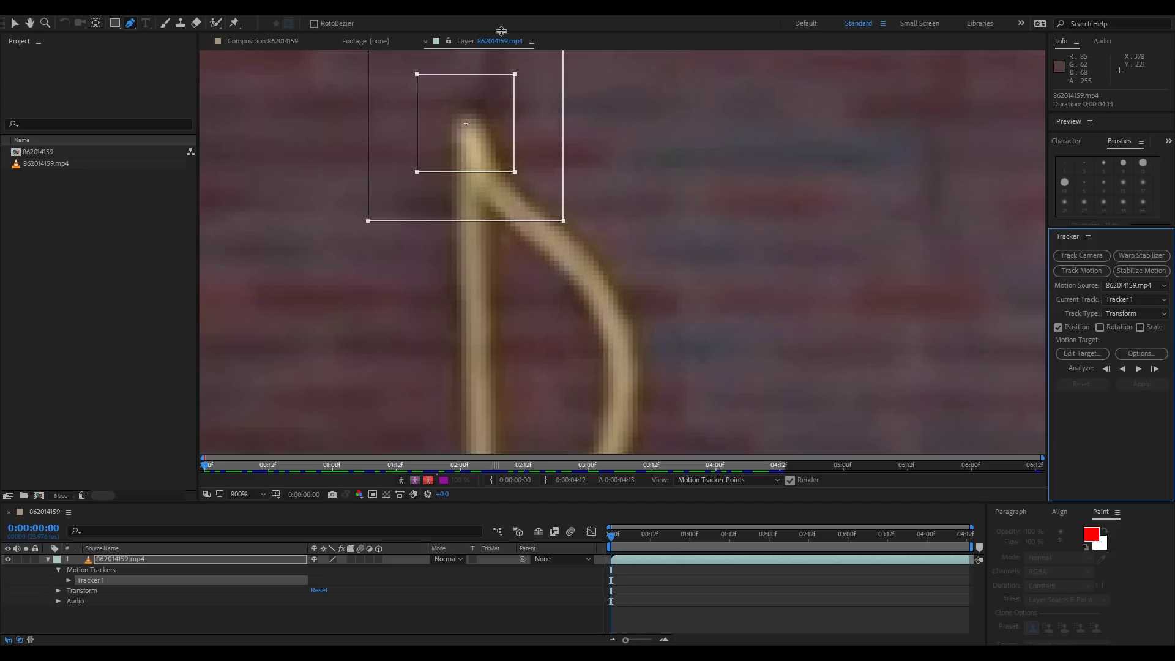
{"action": "key", "text": "comma"}
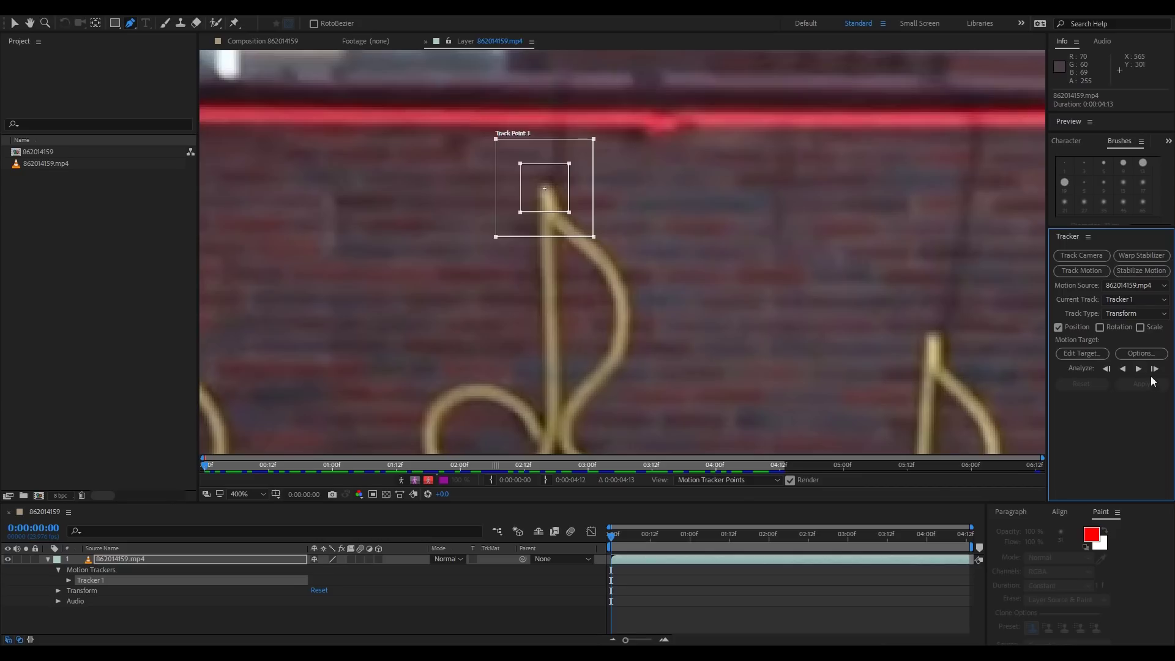
{"action": "left_click", "coordinate": [1138, 370]}
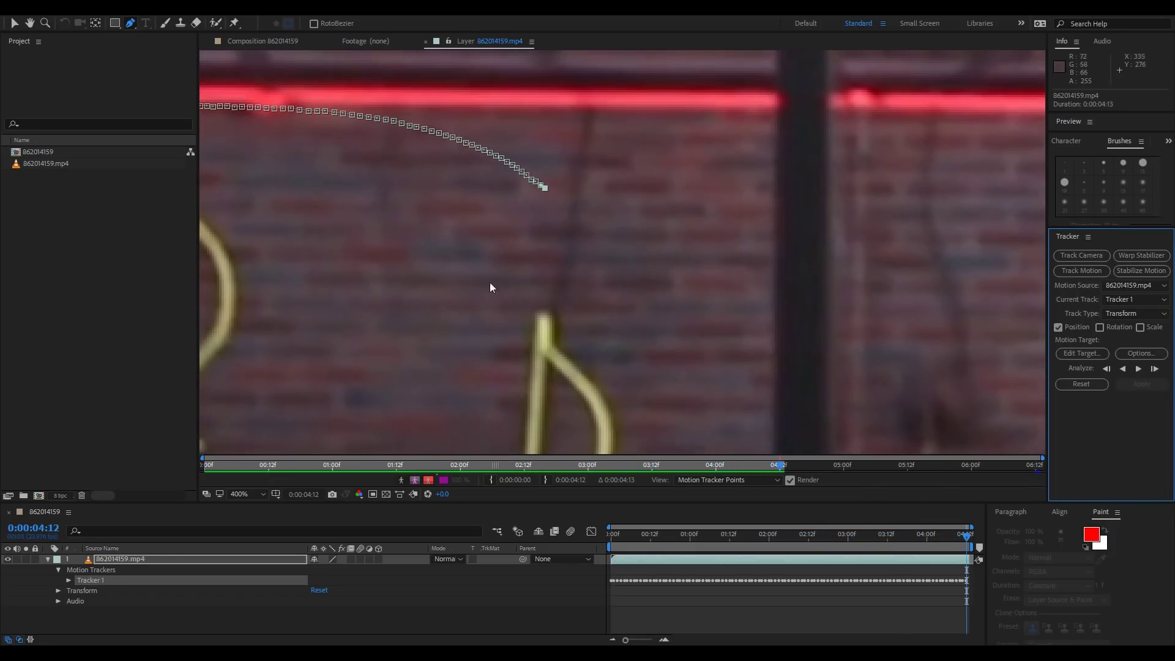
{"action": "scroll", "coordinate": [489, 287], "scroll_direction": "down", "scroll_amount": 2}
- Scrub back to the first frame and add a new Null Object layer
{"action": "left_click_drag", "start_coordinate": [966, 545], "coordinate": [630, 555]}
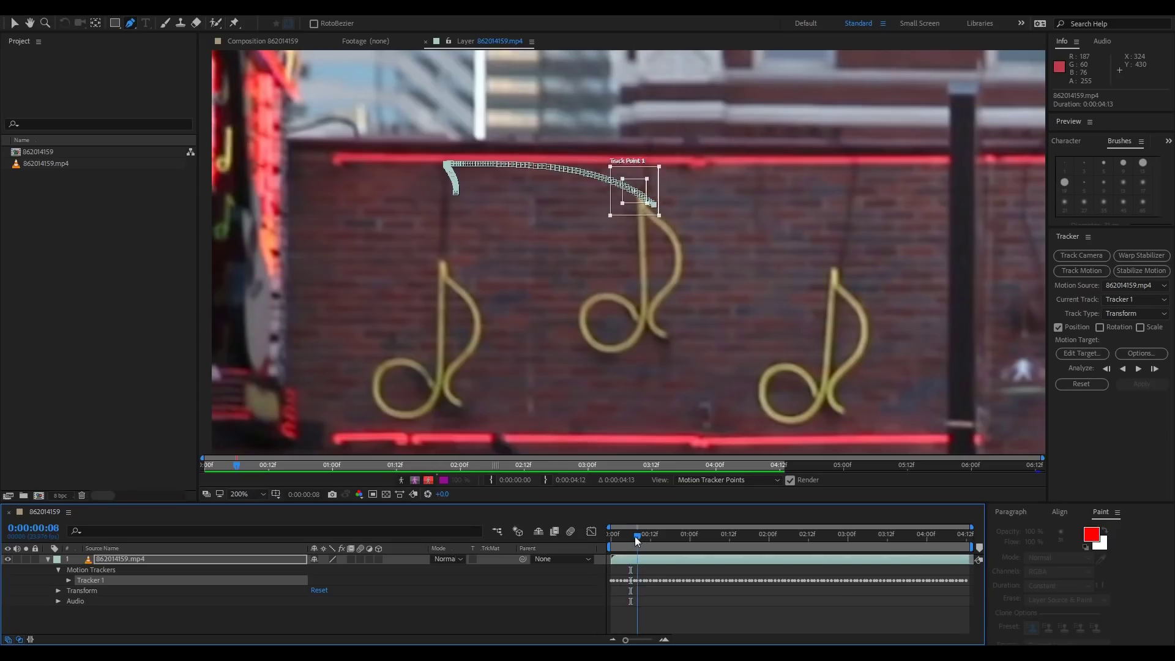
{"action": "left_click_drag", "start_coordinate": [632, 537], "coordinate": [557, 553]}
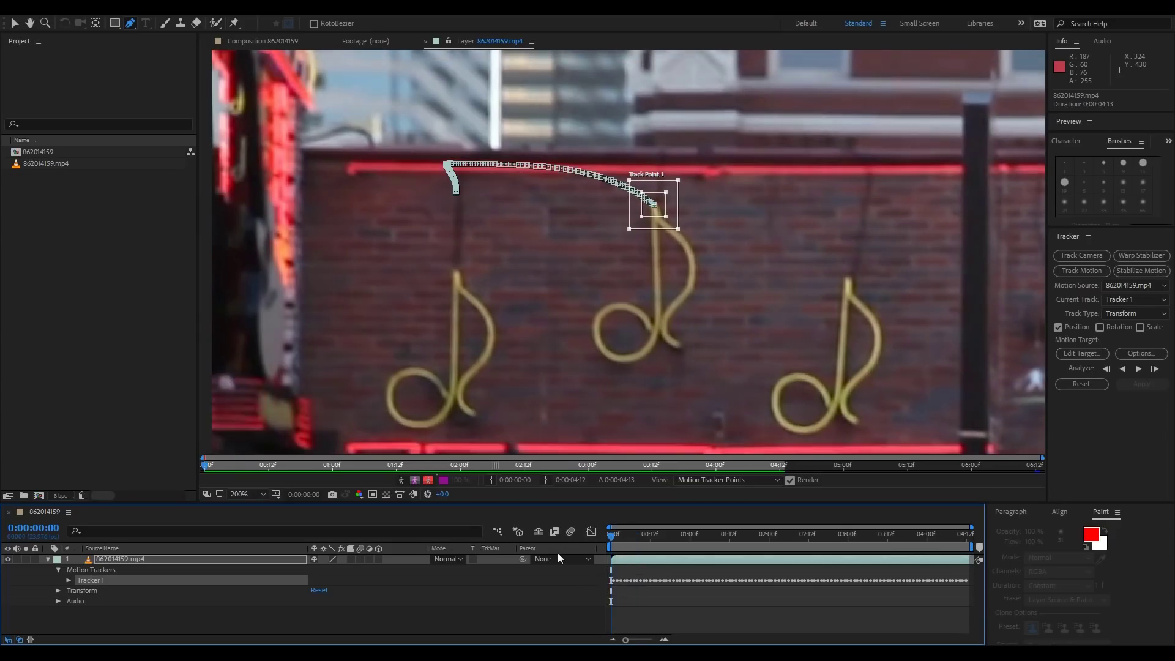
{"action": "right_click", "coordinate": [101, 616]}
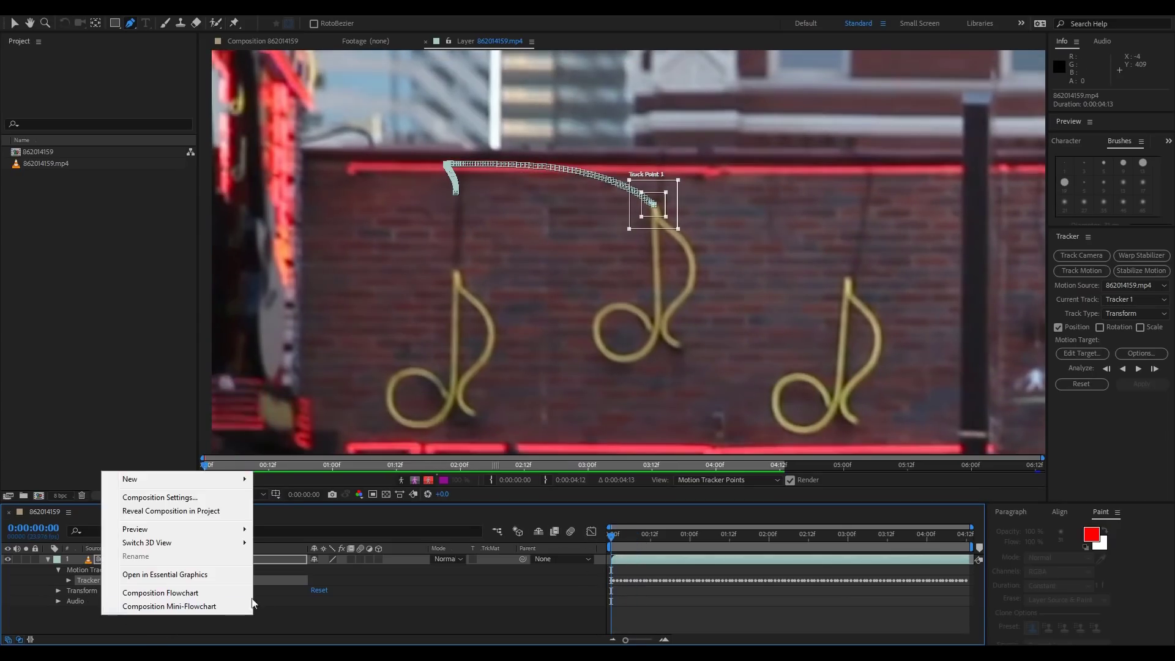
{"action": "mouse_move", "coordinate": [125, 480]}
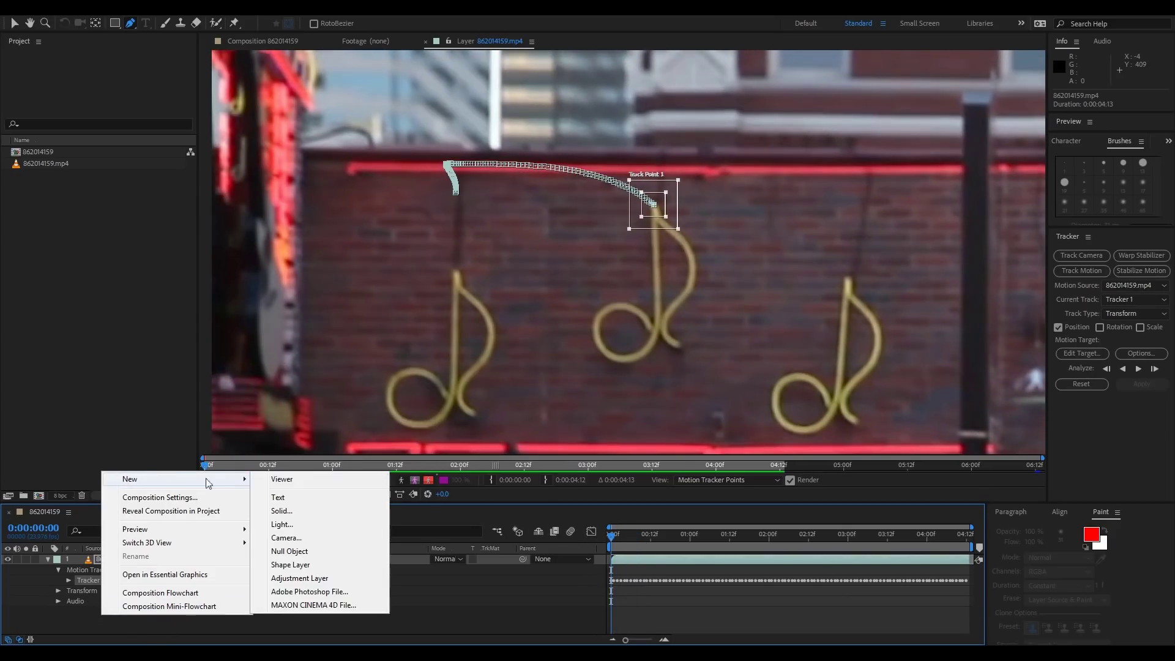
{"action": "left_click", "coordinate": [281, 551]}
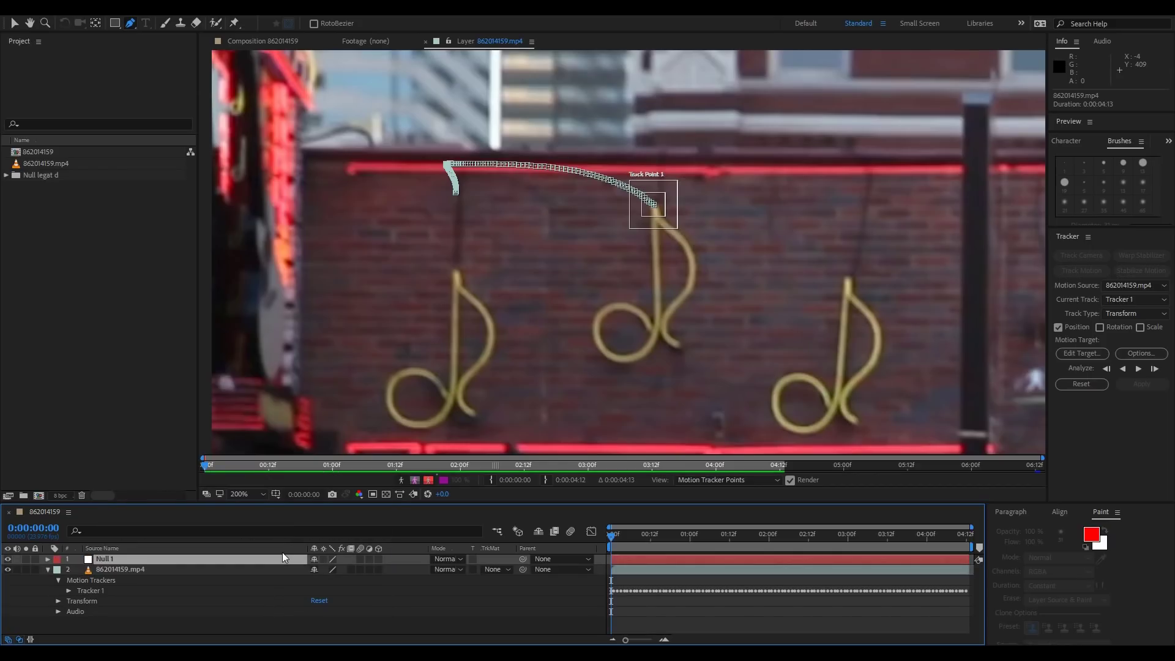
- Set Null 1 as Tracker 1's motion target for the footage layer
{"action": "left_click", "coordinate": [126, 568]}
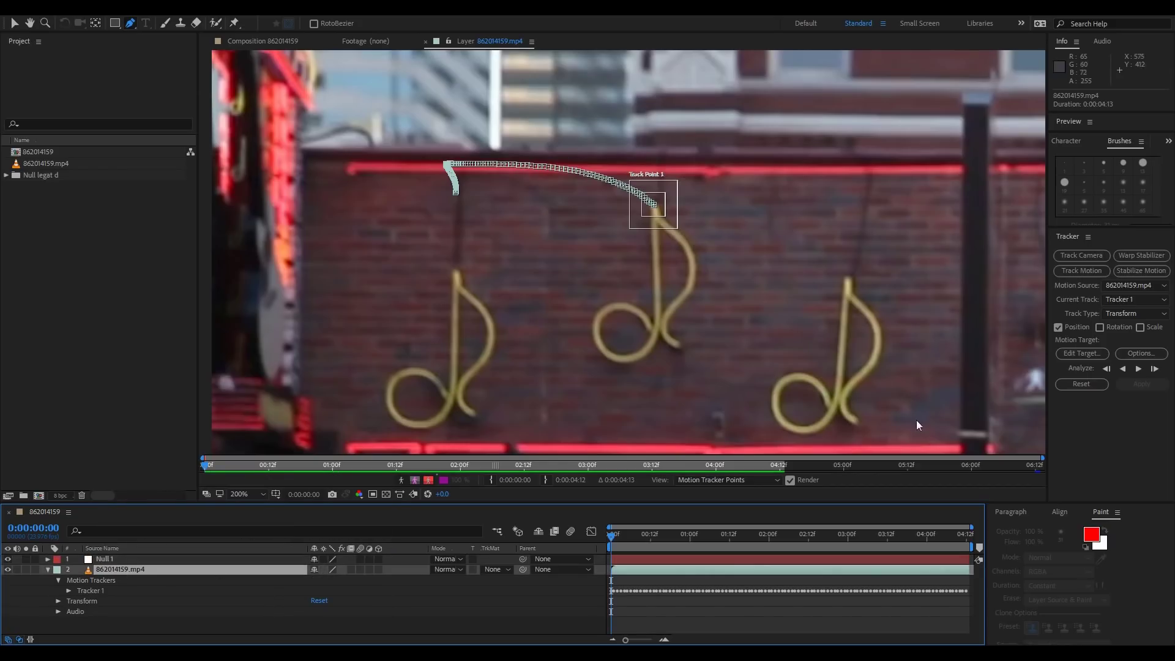
{"action": "left_click", "coordinate": [1089, 355]}
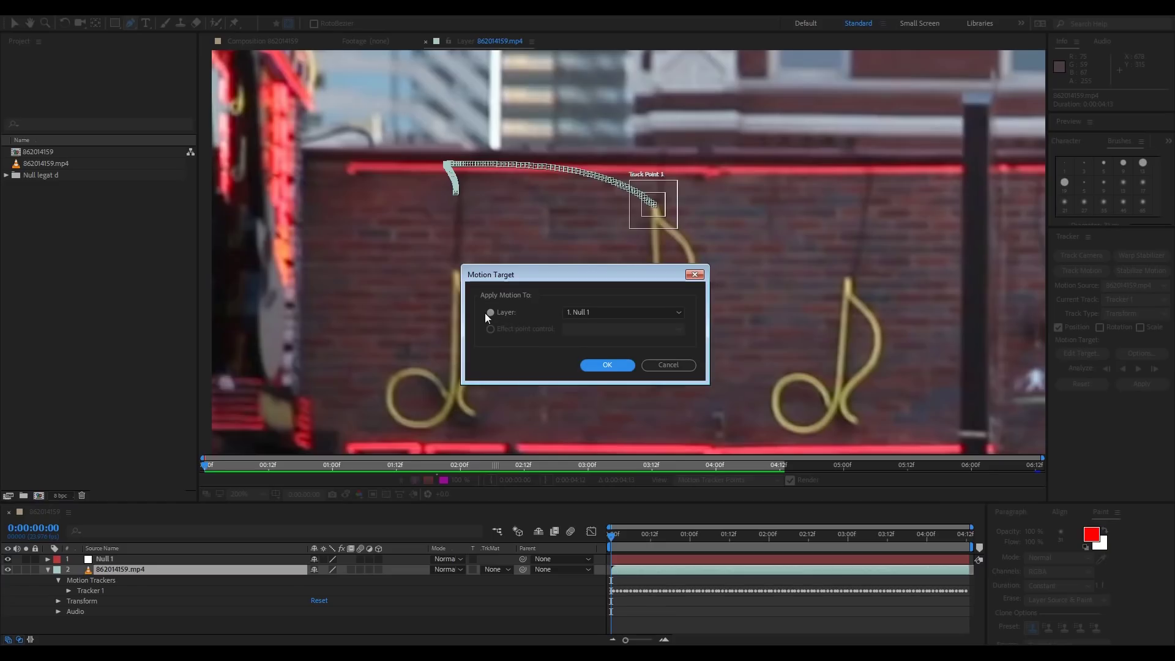
{"action": "left_click", "coordinate": [612, 314]}
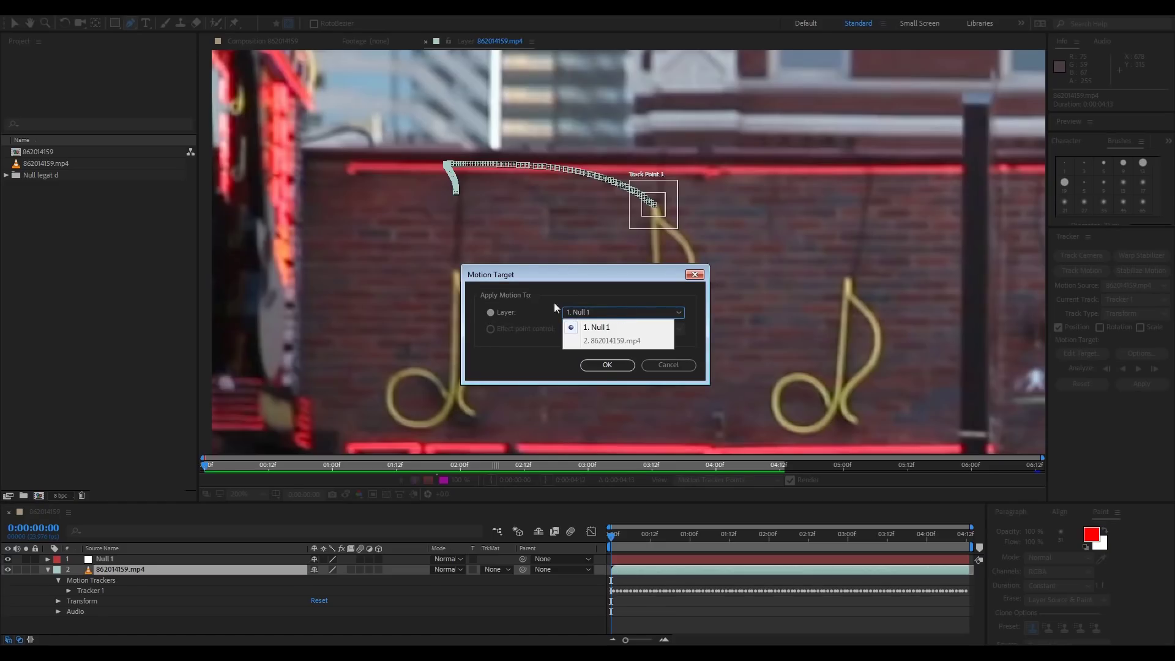
{"action": "left_click", "coordinate": [615, 333]}
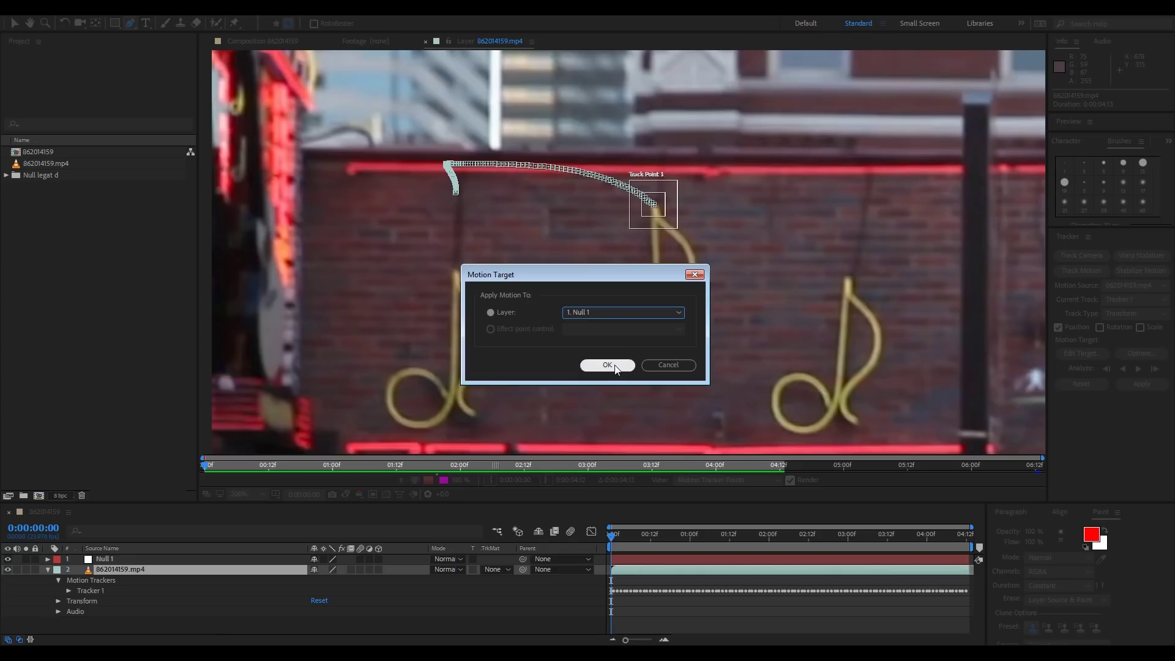
{"action": "left_click", "coordinate": [609, 365]}
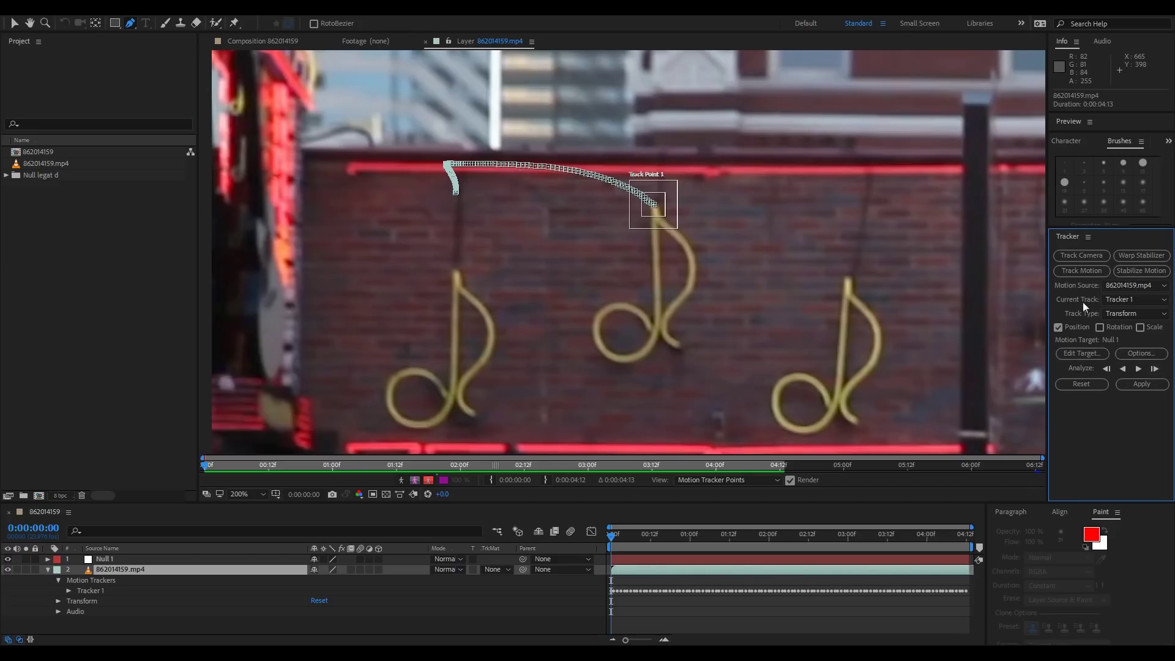
- Apply the track to Null 1 in X and Y and scrub to verify it follows the note
{"action": "left_click", "coordinate": [1143, 385]}
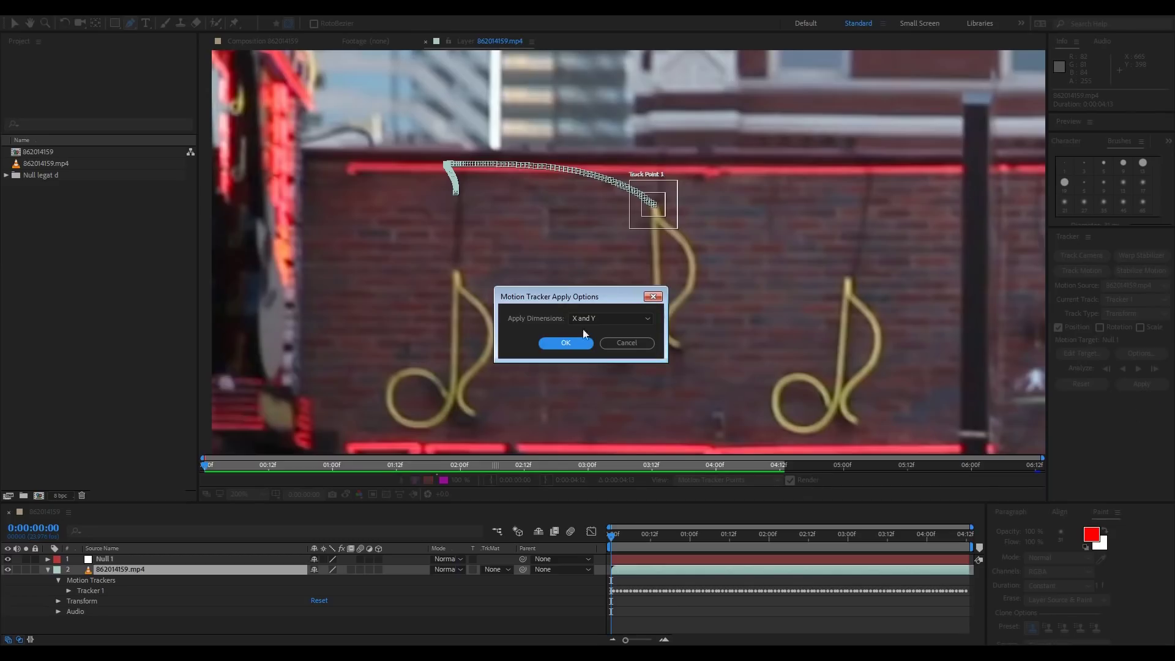
{"action": "left_click", "coordinate": [558, 345]}
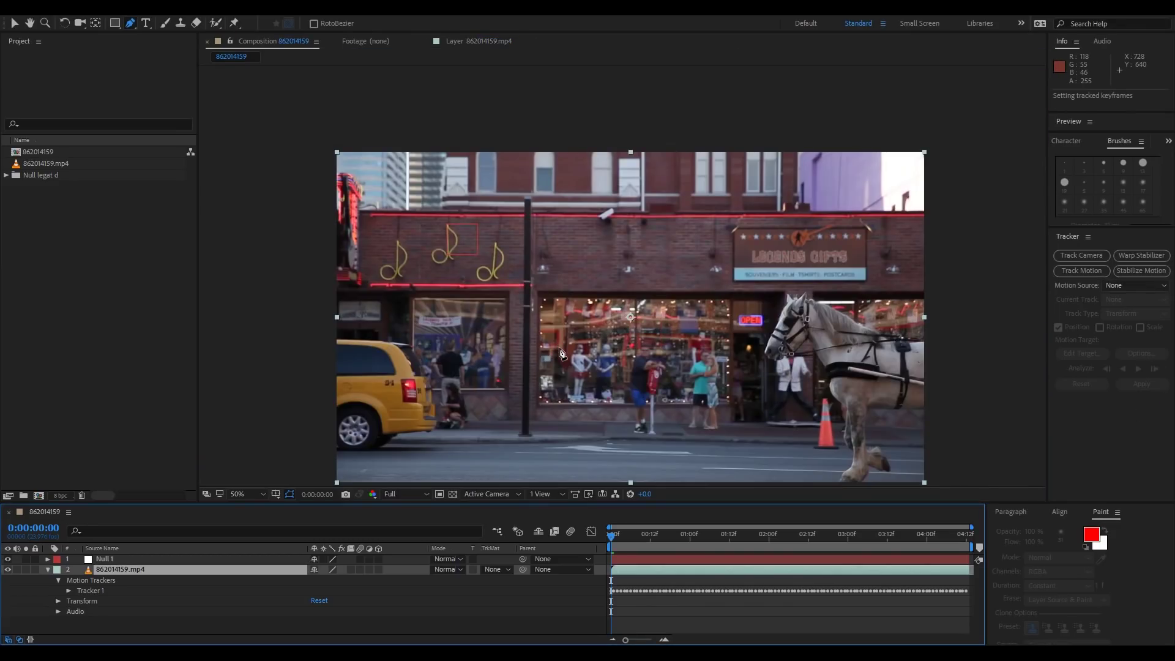
{"action": "left_click", "coordinate": [104, 559]}
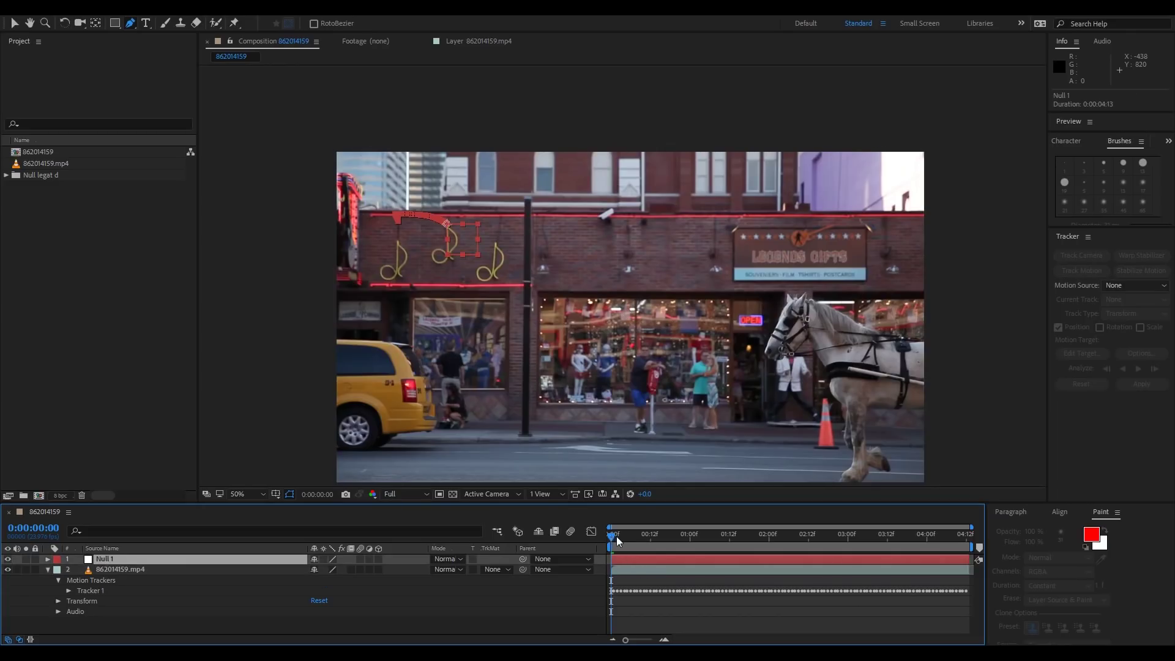
{"action": "mouse_move", "coordinate": [617, 540]}
{"action": "left_mouse_down"}
{"action": "mouse_move", "coordinate": [943, 562]}
{"action": "mouse_move", "coordinate": [486, 597]}
{"action": "left_mouse_up"}
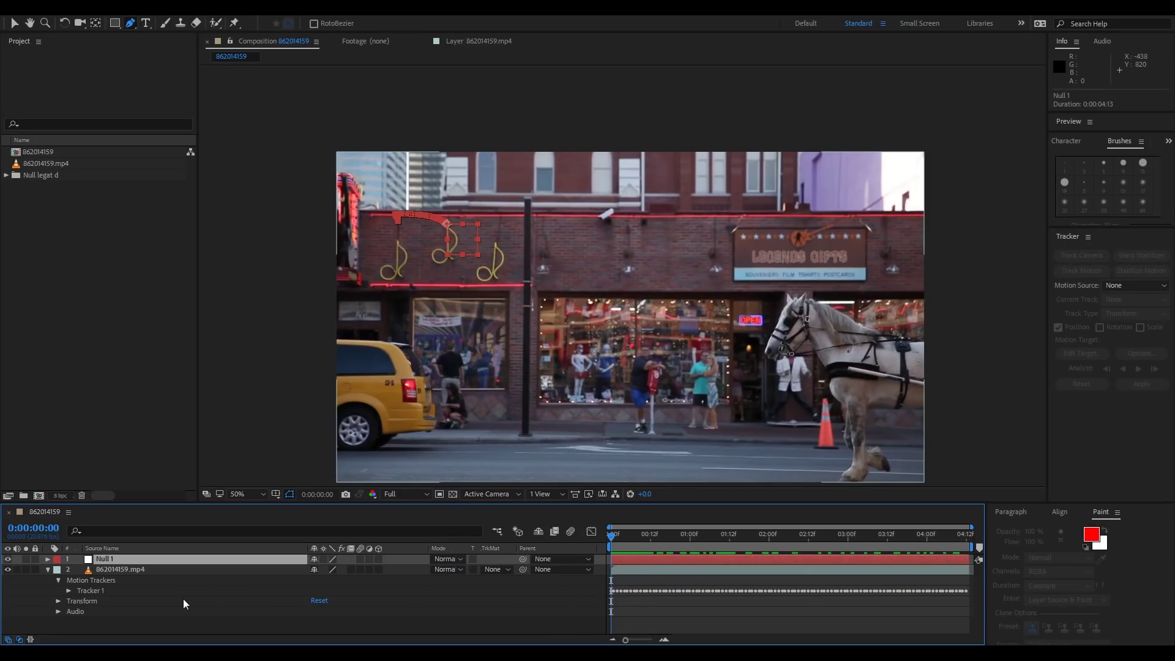
- Duplicate the street footage layer and freeze the copy on a single frame
{"action": "left_click", "coordinate": [117, 568]}
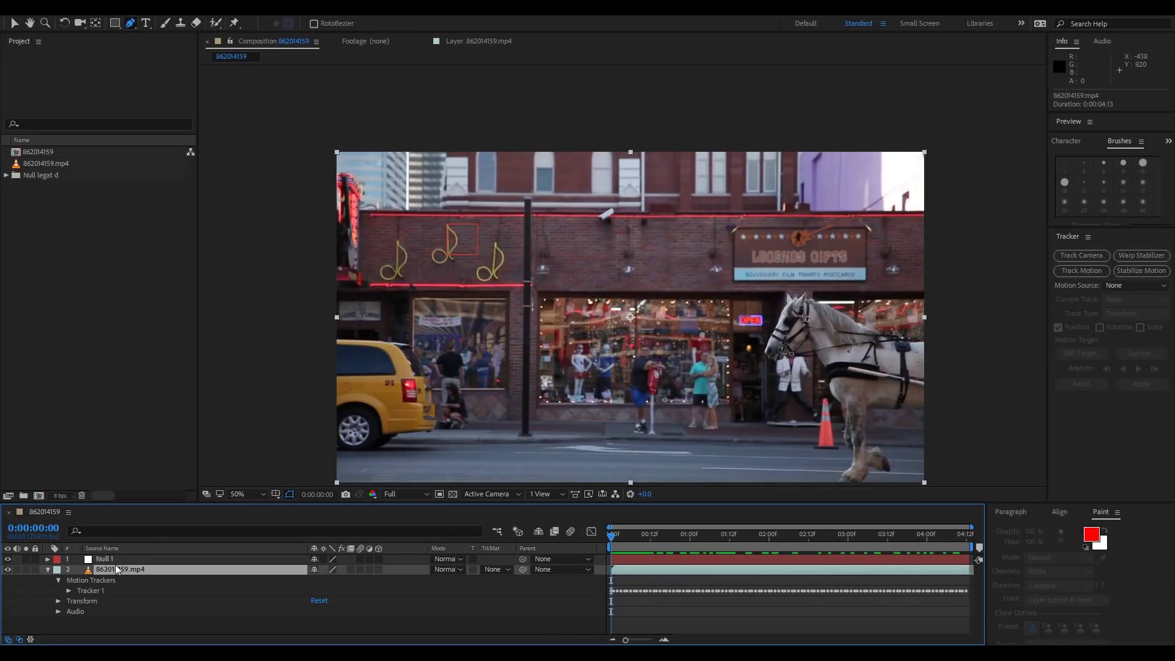
{"action": "key", "text": "ctrl+d"}
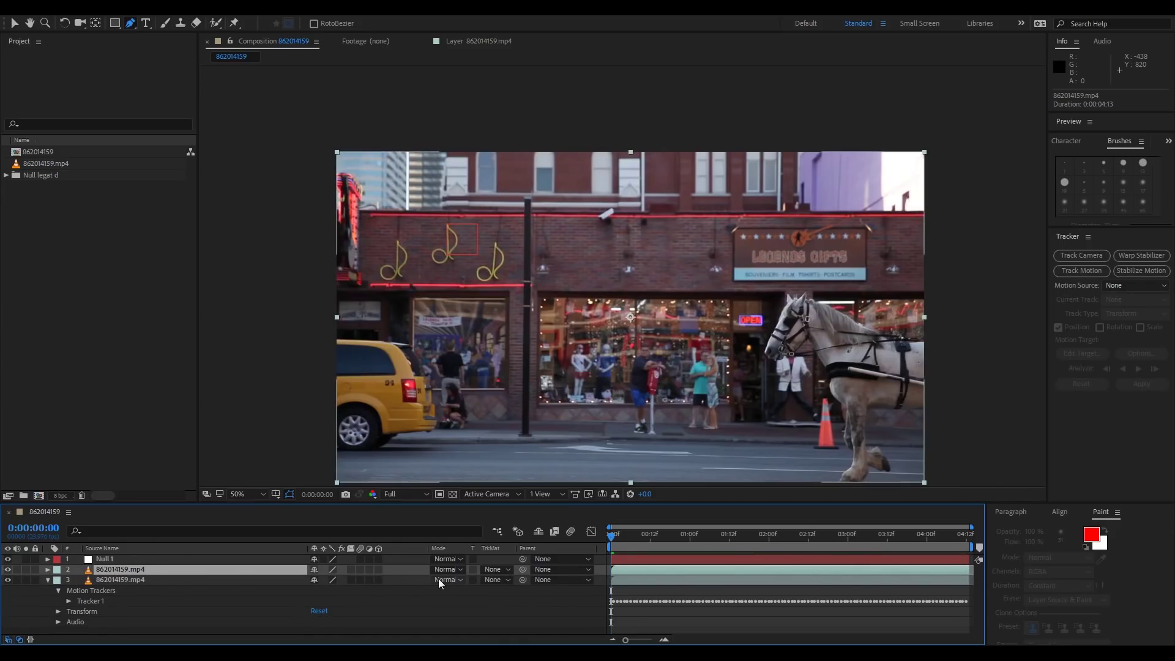
{"action": "right_click", "coordinate": [638, 569]}
{"action": "mouse_move", "coordinate": [704, 133]}
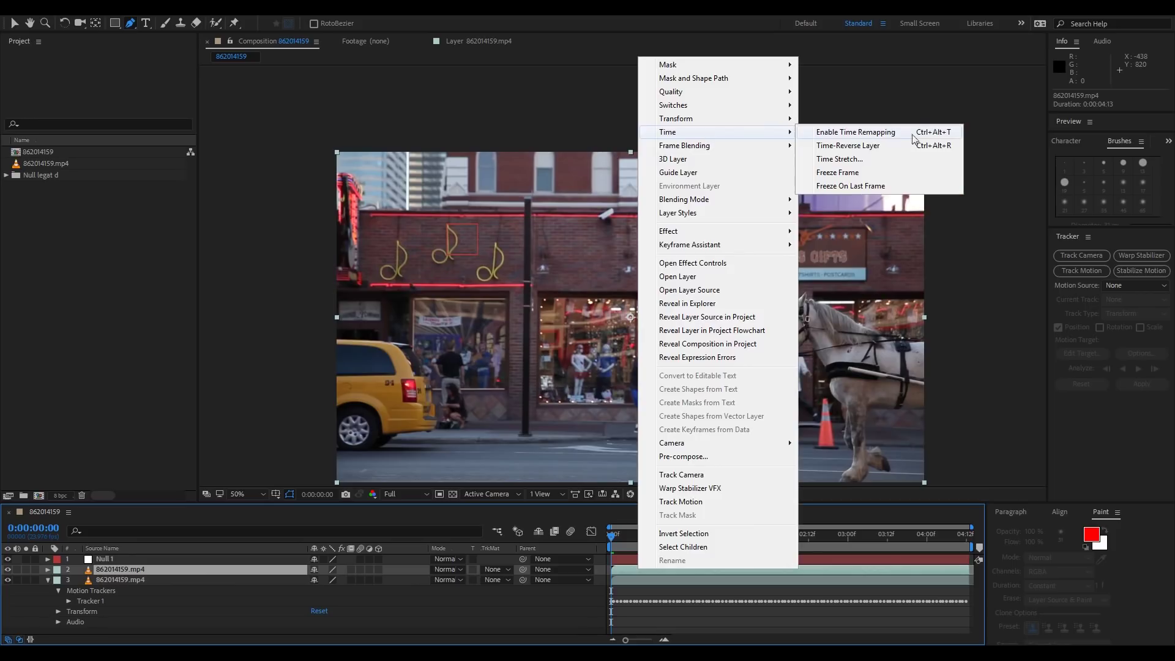
{"action": "left_click", "coordinate": [854, 177]}
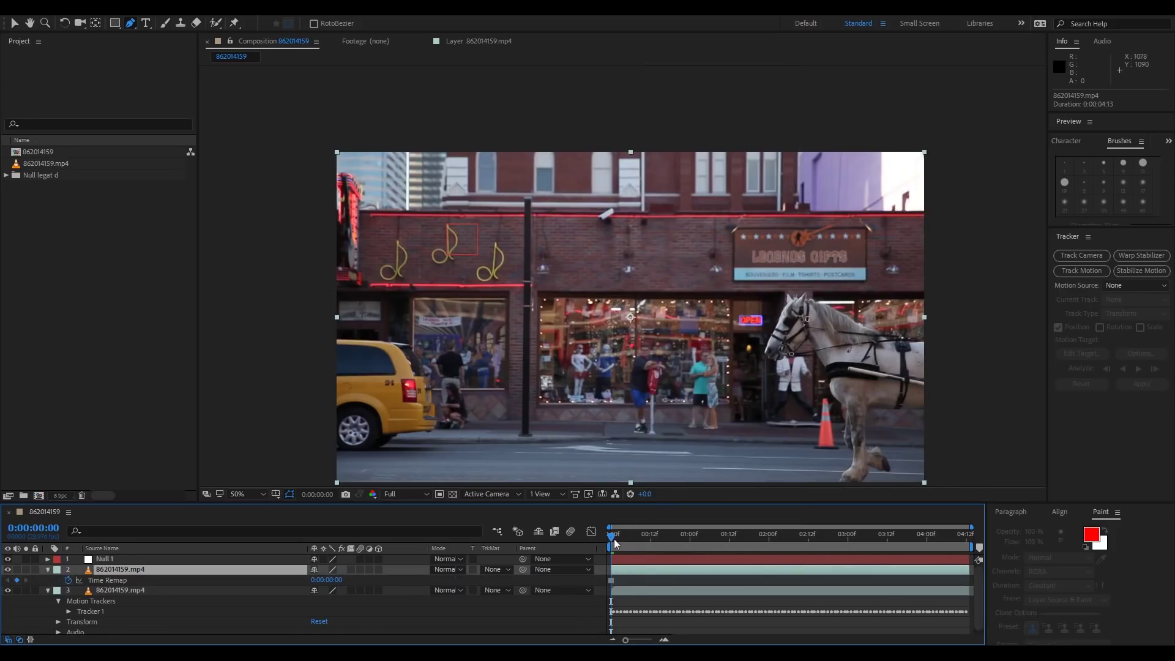
{"action": "mouse_move", "coordinate": [610, 535]}
{"action": "left_mouse_down"}
{"action": "mouse_move", "coordinate": [1102, 537]}
{"action": "mouse_move", "coordinate": [589, 567]}
{"action": "left_mouse_up"}
- Pre-compose the frozen copy into a new composition named 'Prelucrat'
{"action": "key", "text": "ctrl+shift+c"}
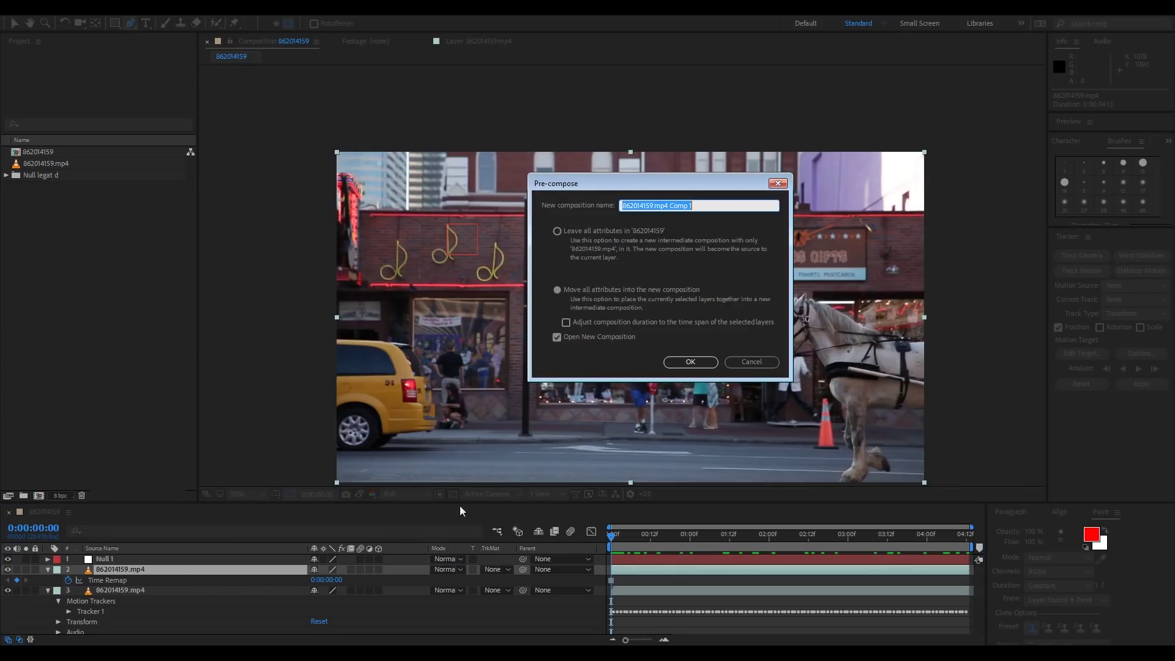
{"action": "left_click_drag", "start_coordinate": [589, 282], "coordinate": [576, 247]}
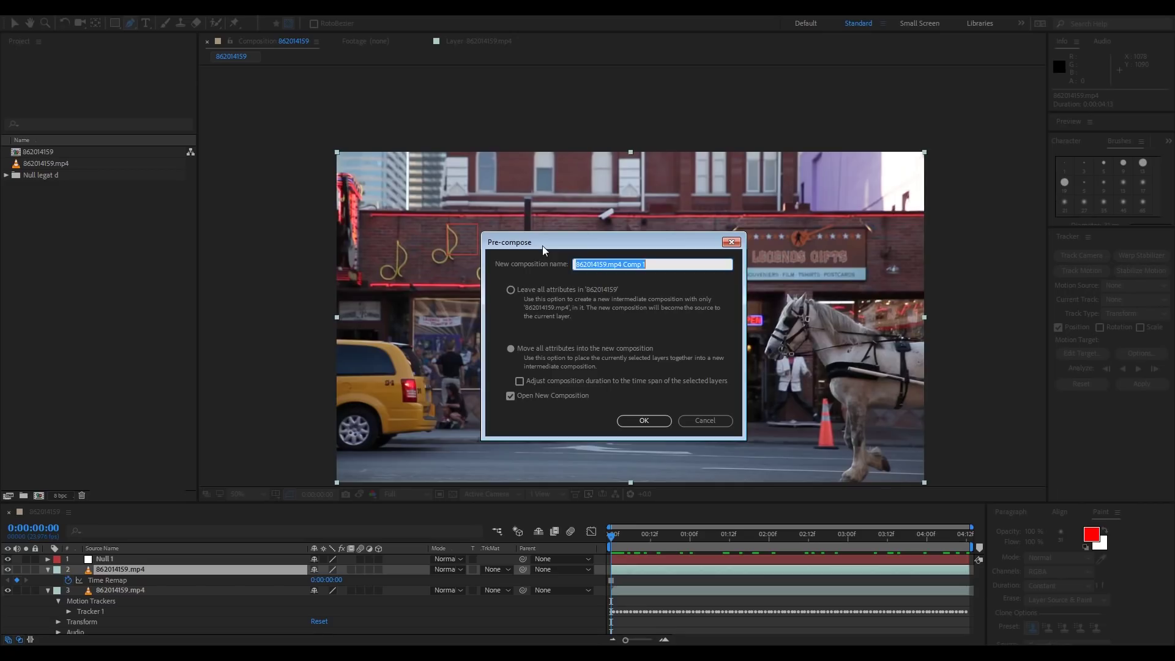
{"action": "type", "text": "Prelucrat"}
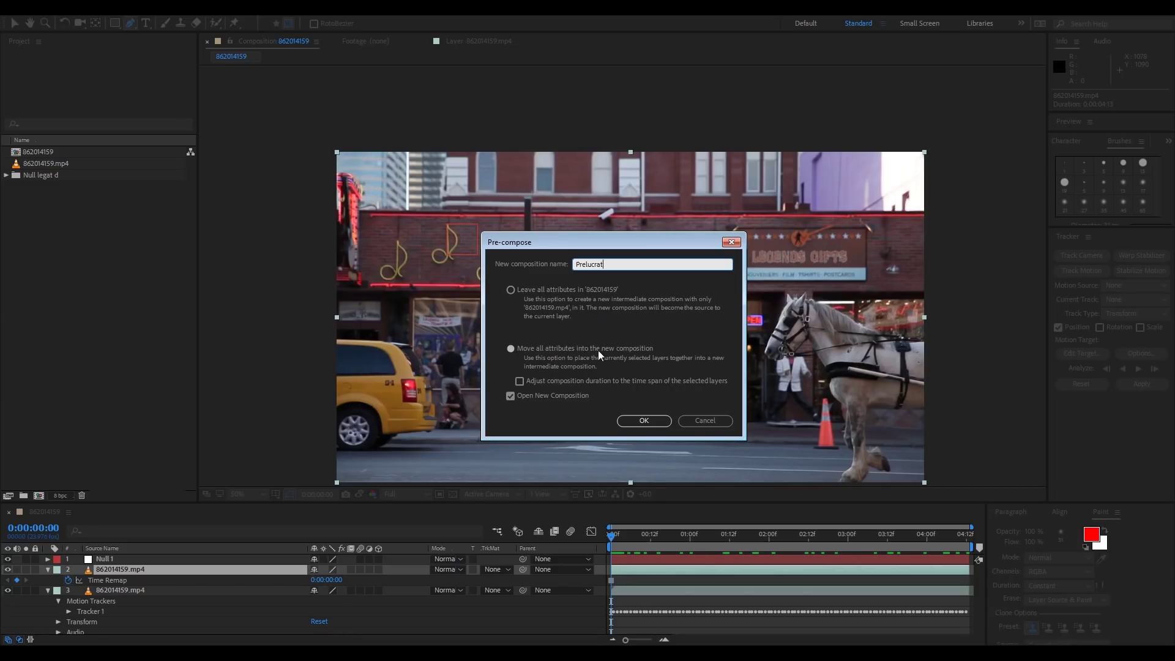
{"action": "left_click", "coordinate": [646, 422]}
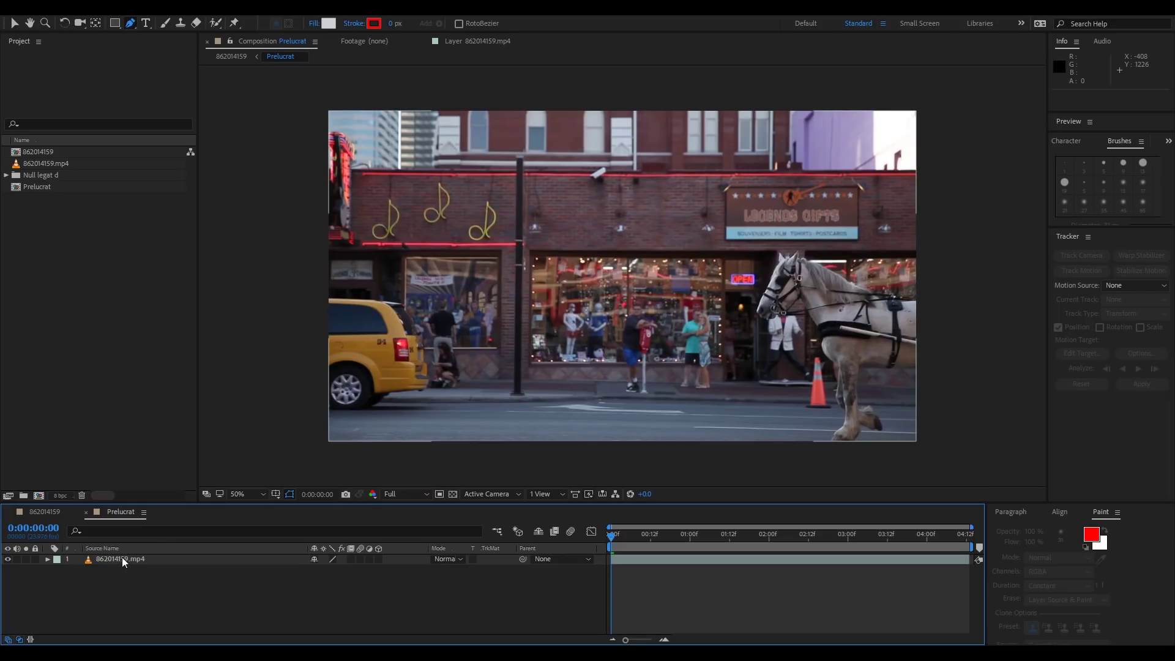
- Open 862014159.mp4 in its own Layer view and pan to the neon notes
{"action": "double_click", "coordinate": [123, 559]}
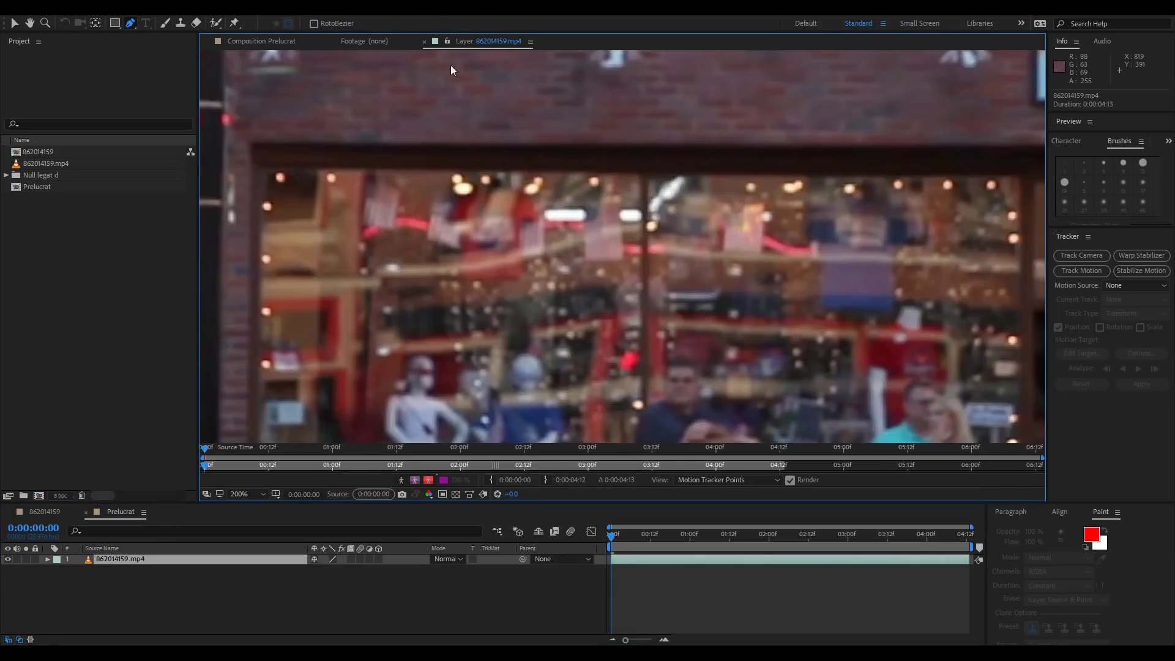
{"action": "scroll", "coordinate": [450, 65], "scroll_direction": "up", "scroll_amount": 3}
{"action": "scroll", "coordinate": [526, 192], "scroll_direction": "up", "scroll_amount": 2}
{"action": "scroll", "coordinate": [452, 200], "scroll_direction": "up", "scroll_amount": 2}
{"action": "scroll", "coordinate": [471, 262], "scroll_direction": "up", "scroll_amount": 3}
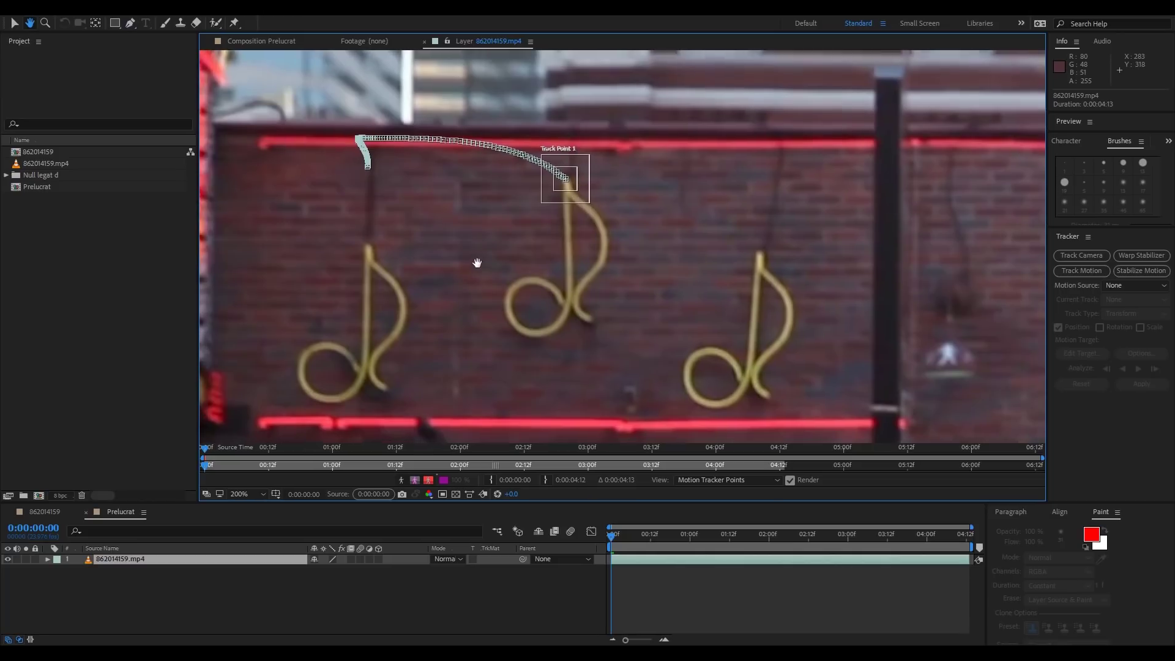
{"action": "scroll", "coordinate": [471, 262], "scroll_direction": "left", "scroll_amount": 2}
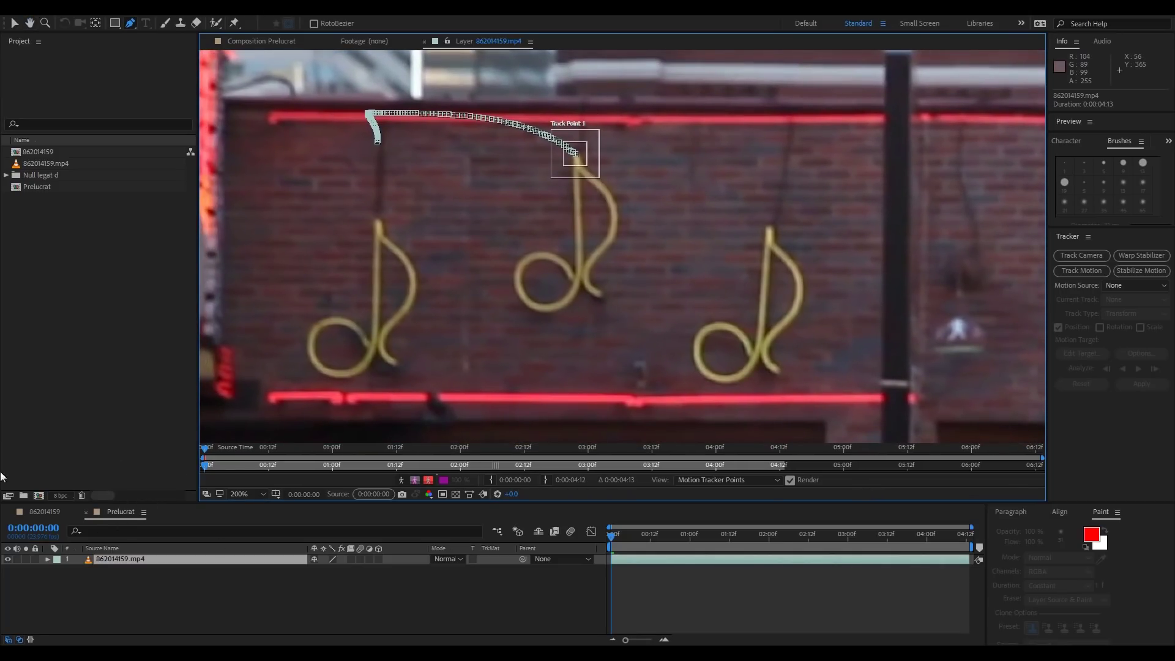
- Delete the copied Tracker 1 from the footage layer's Motion Trackers
{"action": "left_click", "coordinate": [47, 559]}
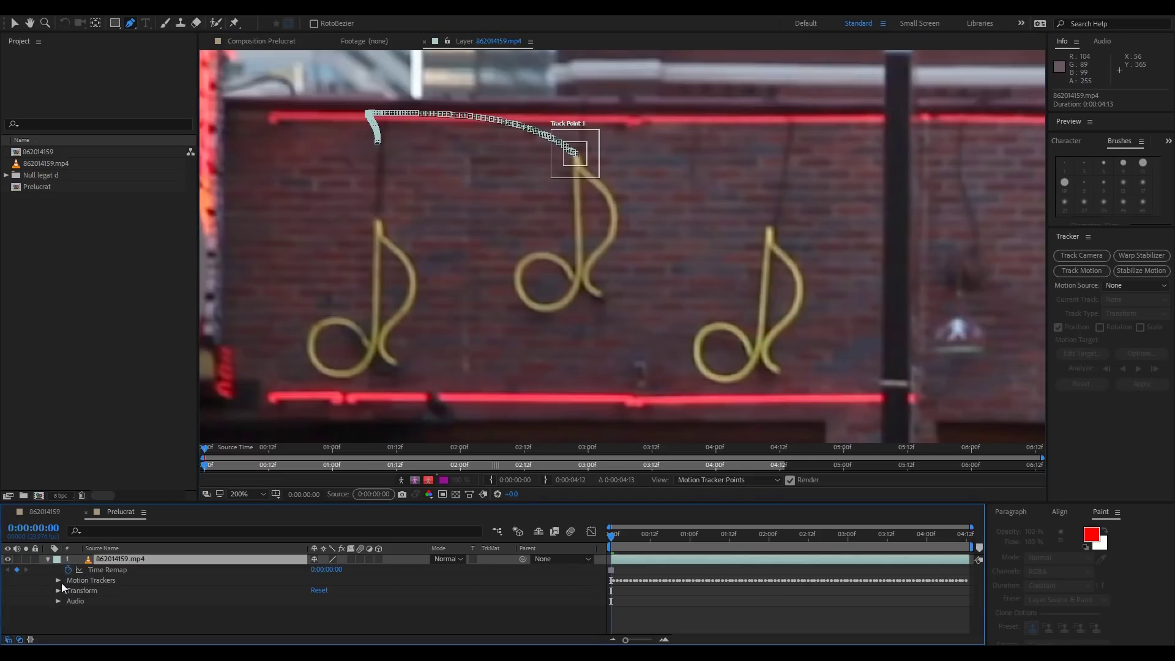
{"action": "left_click", "coordinate": [59, 580]}
{"action": "left_click", "coordinate": [95, 591]}
{"action": "key", "text": "Delete"}
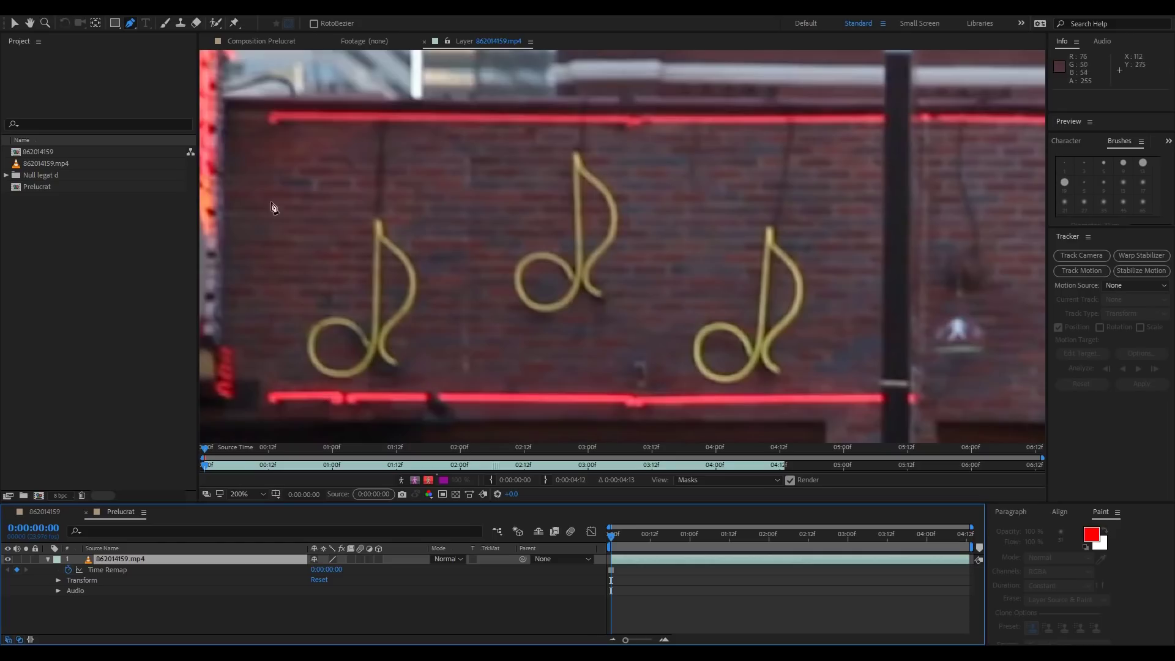
- Select the Clone Stamp tool and enlarge its brush to about 84 px
{"action": "left_click", "coordinate": [183, 26]}
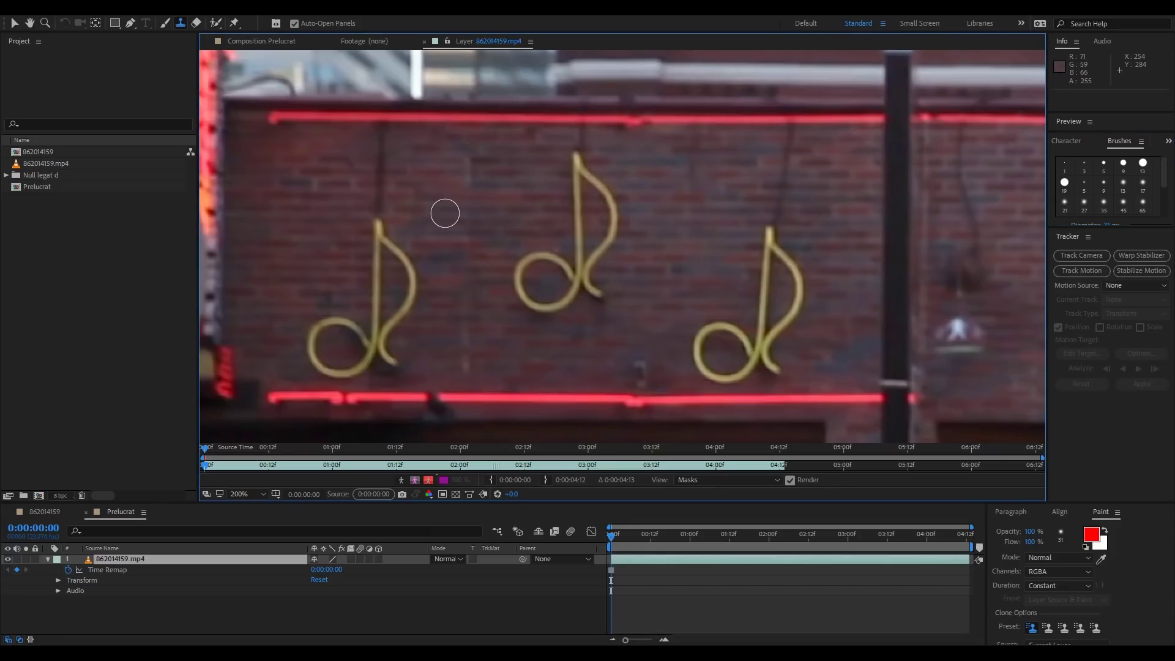
{"action": "left_click_drag", "start_coordinate": [445, 213], "coordinate": [483, 213]}
{"action": "left_click_drag", "start_coordinate": [482, 213], "coordinate": [485, 213]}
- Clone over the middle note's stem and flag, undoing the faulty leftover stroke
{"action": "left_click_drag", "start_coordinate": [606, 257], "coordinate": [552, 170]}
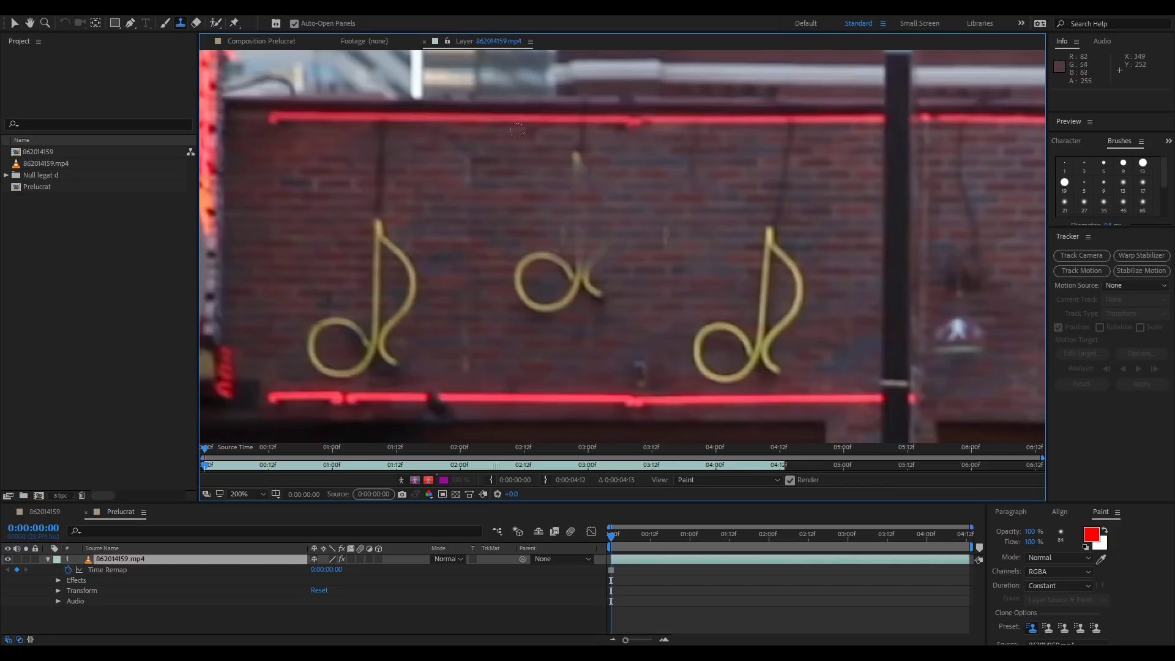
{"action": "left_click_drag", "start_coordinate": [517, 130], "coordinate": [535, 128]}
{"action": "key", "text": "ctrl+z"}
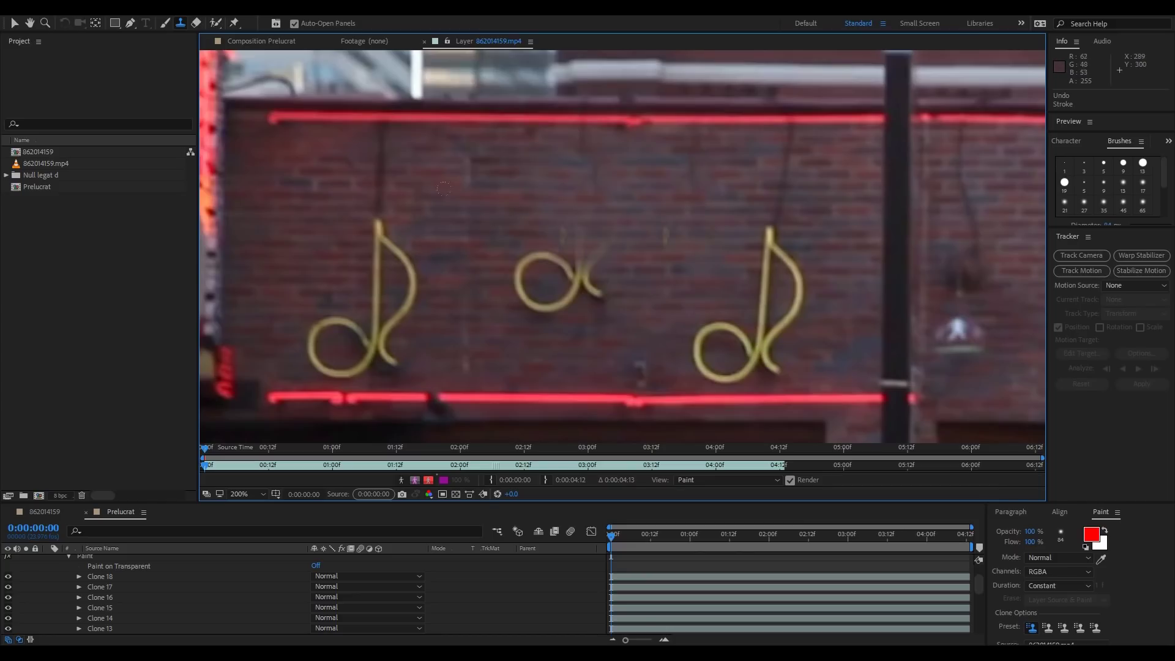
- Shrink the clone brush to about 30 px and clone out the note's loop and lower curve
{"action": "left_click_drag", "start_coordinate": [494, 218], "coordinate": [507, 221], "text": "ctrl"}
{"action": "mouse_move", "coordinate": [519, 263]}
{"action": "left_mouse_down"}
{"action": "mouse_move", "coordinate": [520, 291]}
{"action": "mouse_move", "coordinate": [512, 265]}
{"action": "mouse_move", "coordinate": [496, 298]}
{"action": "mouse_move", "coordinate": [519, 281]}
{"action": "mouse_move", "coordinate": [530, 303]}
{"action": "mouse_move", "coordinate": [506, 261]}
{"action": "mouse_move", "coordinate": [514, 249]}
{"action": "mouse_move", "coordinate": [538, 259]}
{"action": "mouse_move", "coordinate": [518, 253]}
{"action": "left_mouse_up"}
{"action": "left_click_drag", "start_coordinate": [512, 315], "coordinate": [523, 301]}
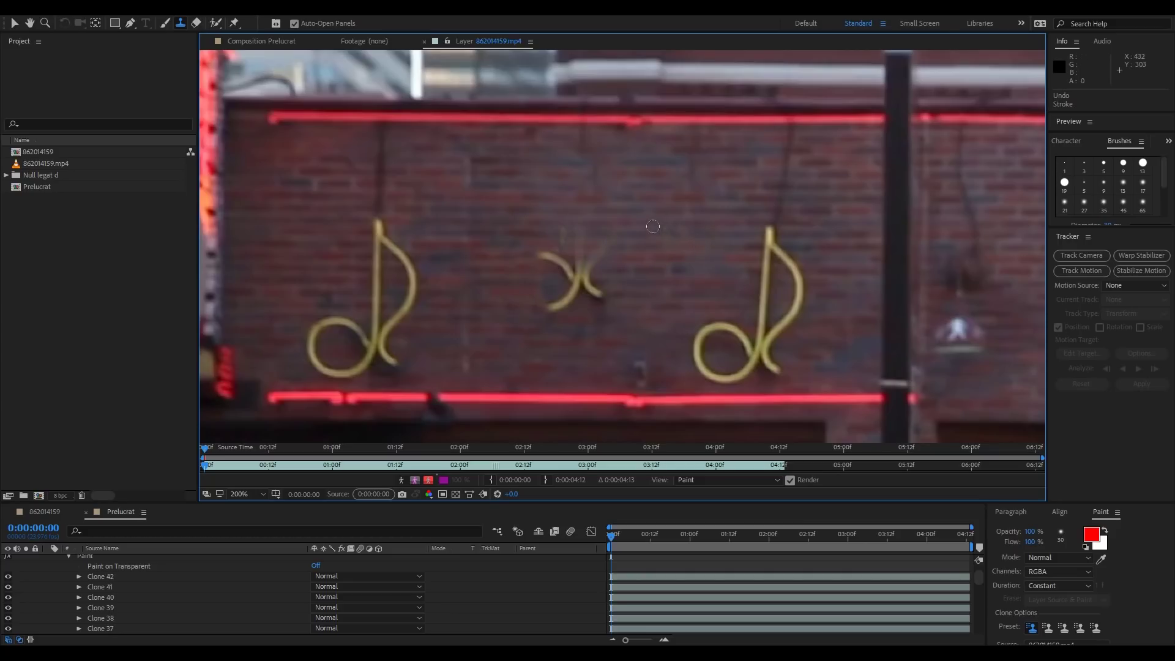
{"action": "key", "text": "period"}
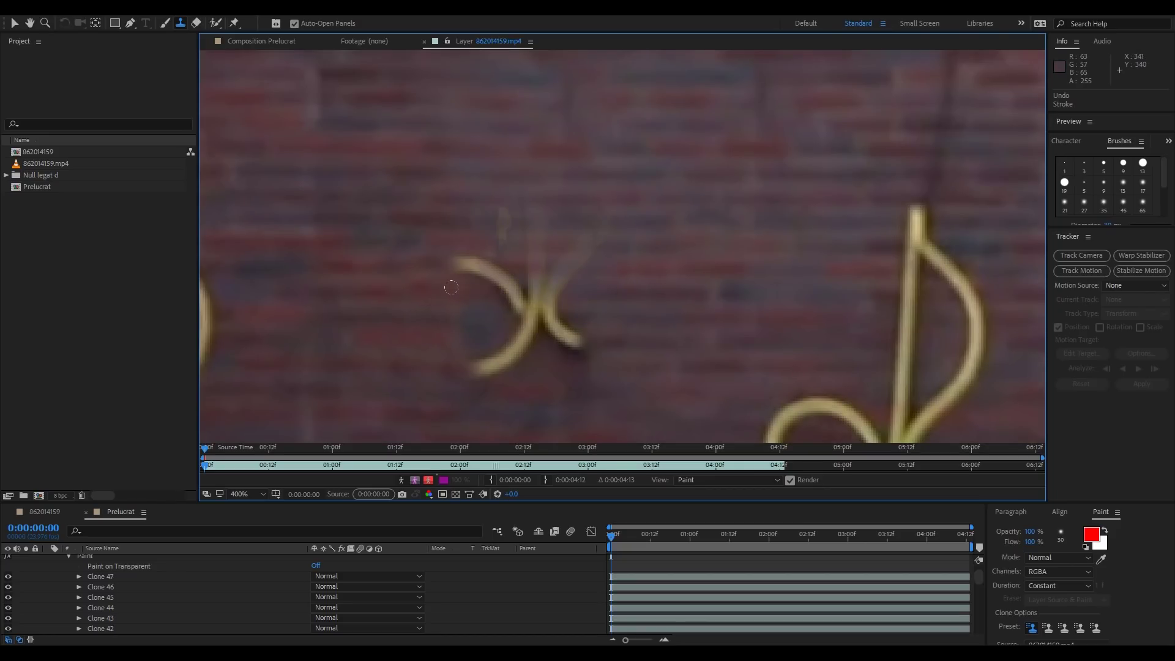
{"action": "key", "text": "comma"}
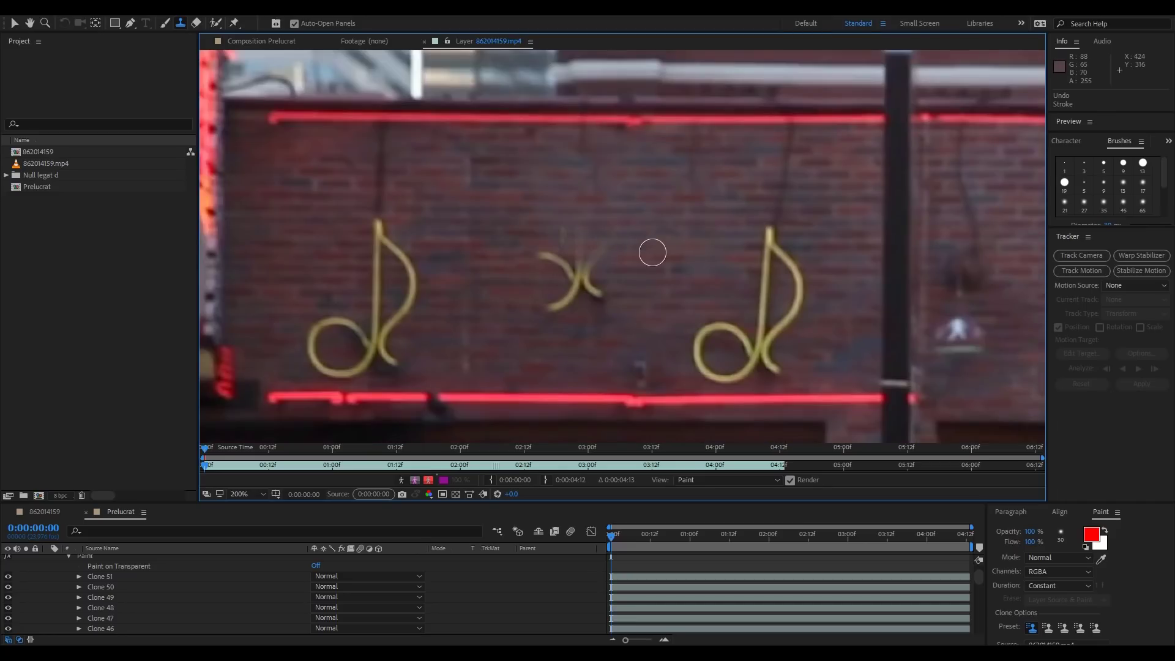
- Enlarge the brush to about 62 px and clone away all remaining neon fragments
{"action": "left_click_drag", "start_coordinate": [653, 252], "coordinate": [679, 264]}
{"action": "left_click", "coordinate": [558, 257]}
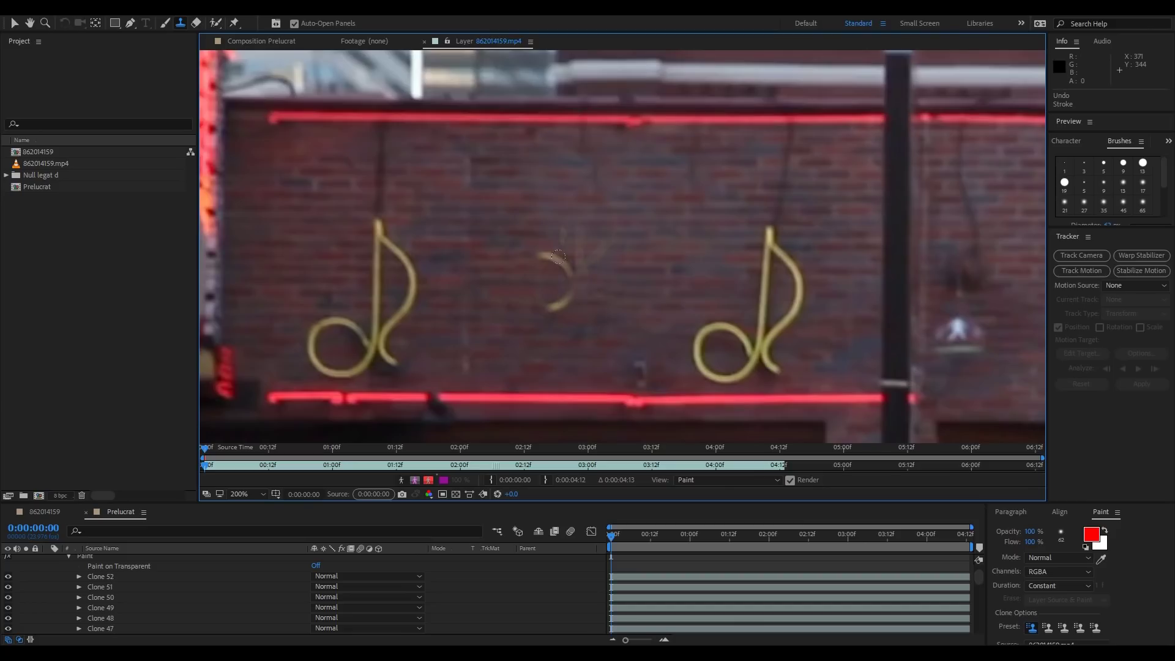
{"action": "left_click", "coordinate": [531, 268]}
{"action": "left_click", "coordinate": [554, 305]}
{"action": "left_click", "coordinate": [527, 265]}
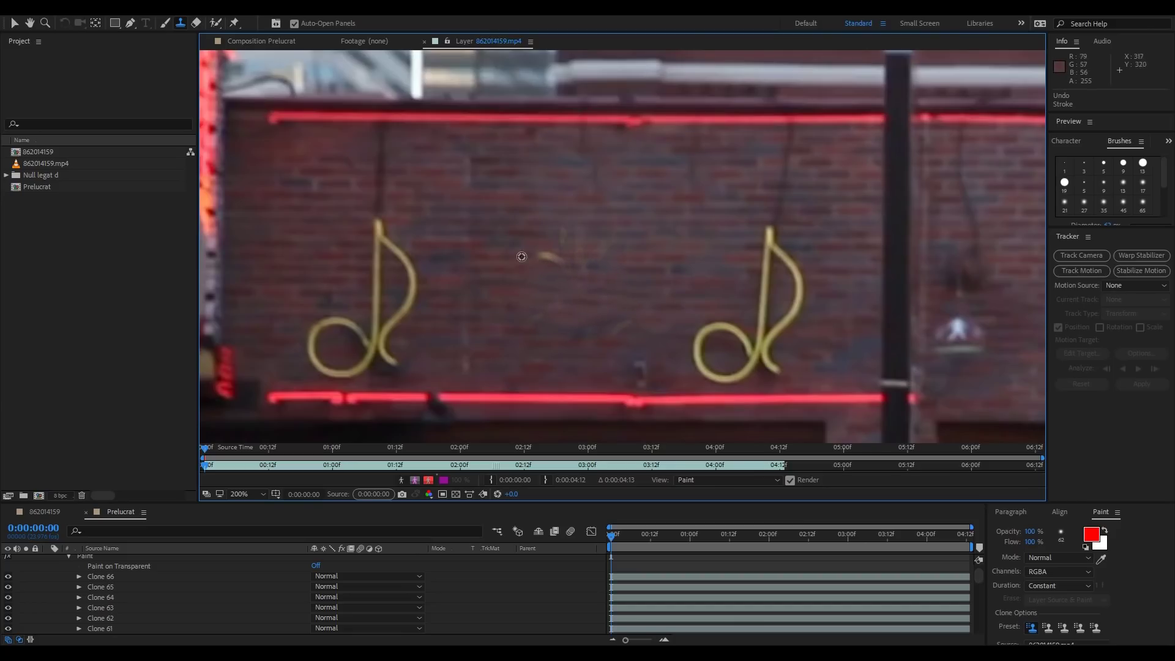
{"action": "left_click", "coordinate": [521, 257]}
{"action": "left_click", "coordinate": [514, 245]}
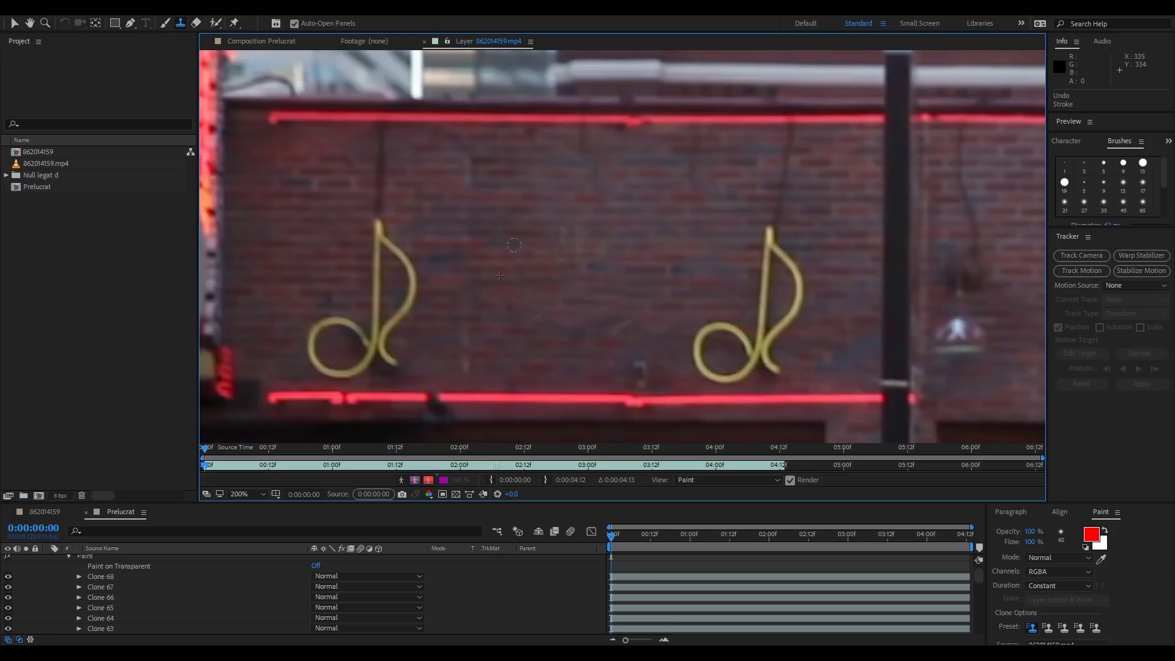
{"action": "left_click", "coordinate": [530, 247]}
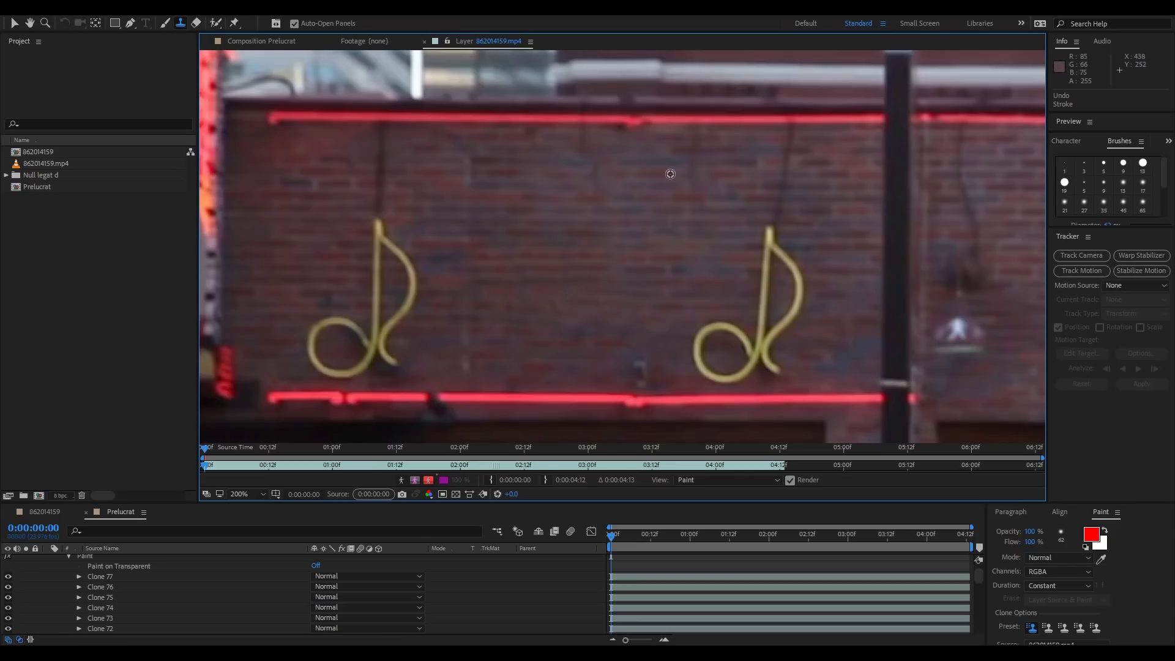
{"action": "scroll", "coordinate": [550, 175], "scroll_direction": "down", "scroll_amount": 3}
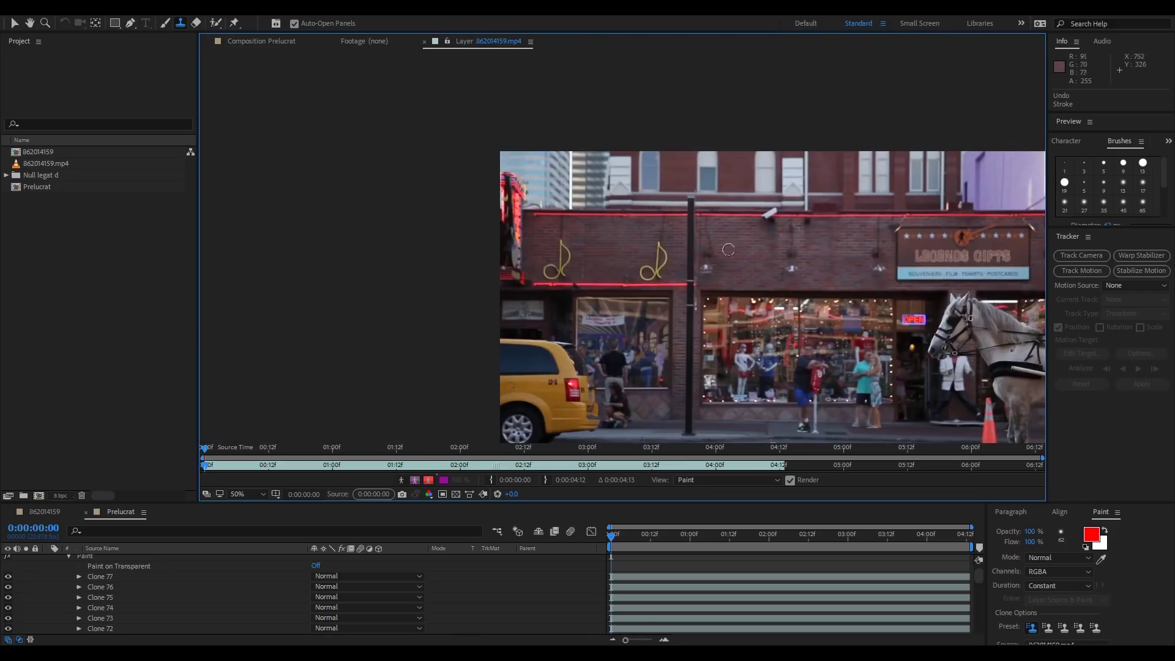
- Reselect the Clone Stamp tool and collapse the footage layer's properties
{"action": "key", "text": "ctrl+b"}
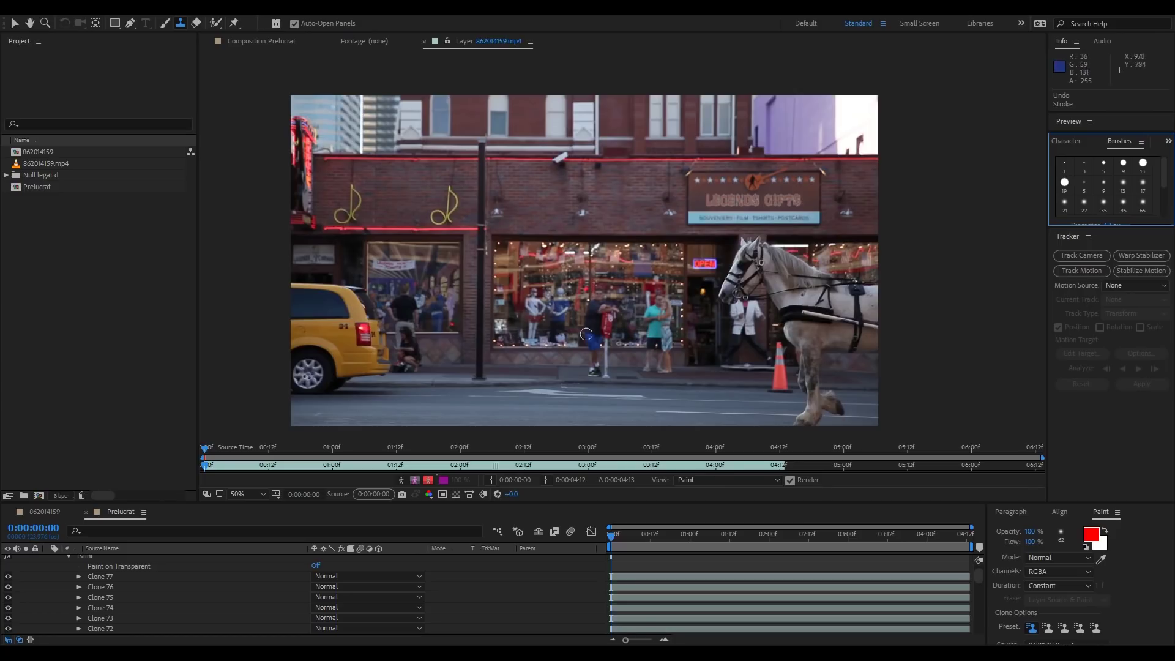
{"action": "scroll", "coordinate": [104, 593], "scroll_direction": "up", "scroll_amount": 3}
{"action": "left_click", "coordinate": [47, 560]}
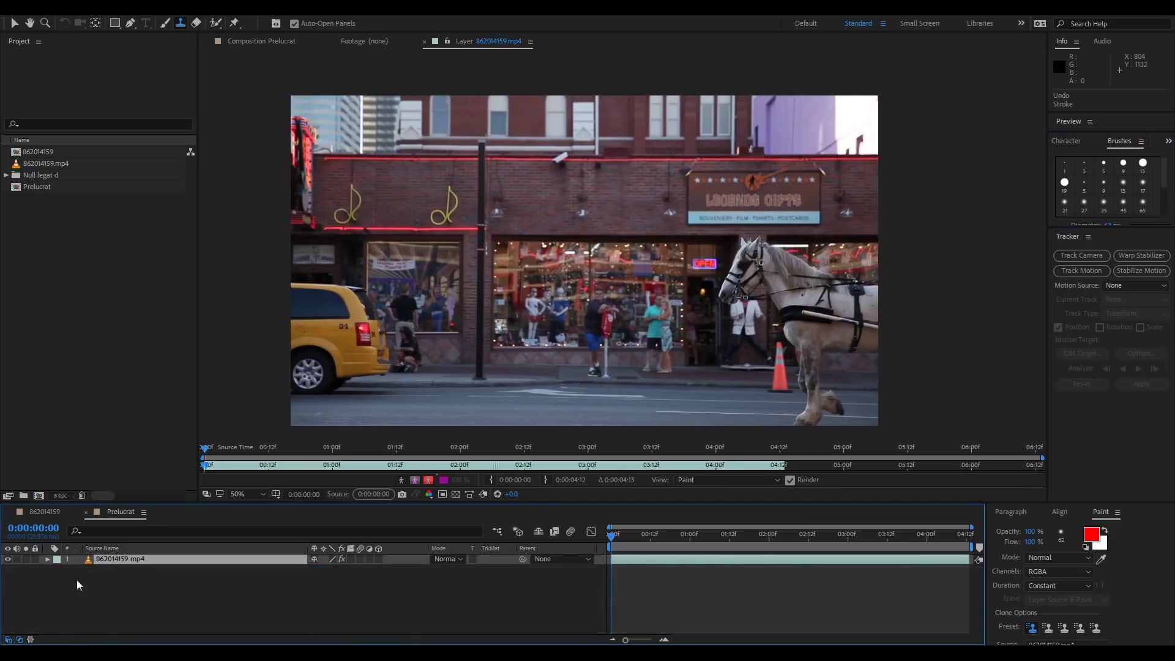
- Switch to the 862014159 composition, zoom the Layer view to 50%, and show the composition viewer
{"action": "left_click", "coordinate": [40, 512]}
{"action": "left_click", "coordinate": [151, 577]}
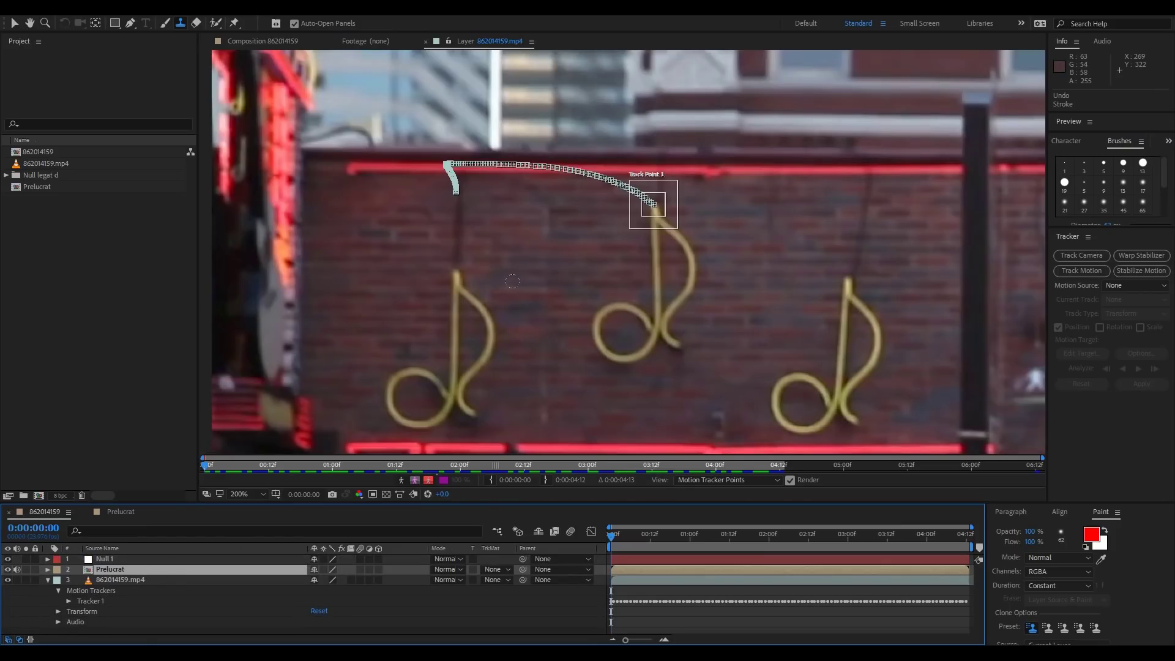
{"action": "scroll", "coordinate": [612, 257], "scroll_direction": "down", "scroll_amount": 3}
{"action": "scroll", "coordinate": [489, 263], "scroll_direction": "up", "scroll_amount": 2}
{"action": "left_click_drag", "start_coordinate": [461, 272], "coordinate": [509, 266]}
{"action": "key", "text": "comma"}
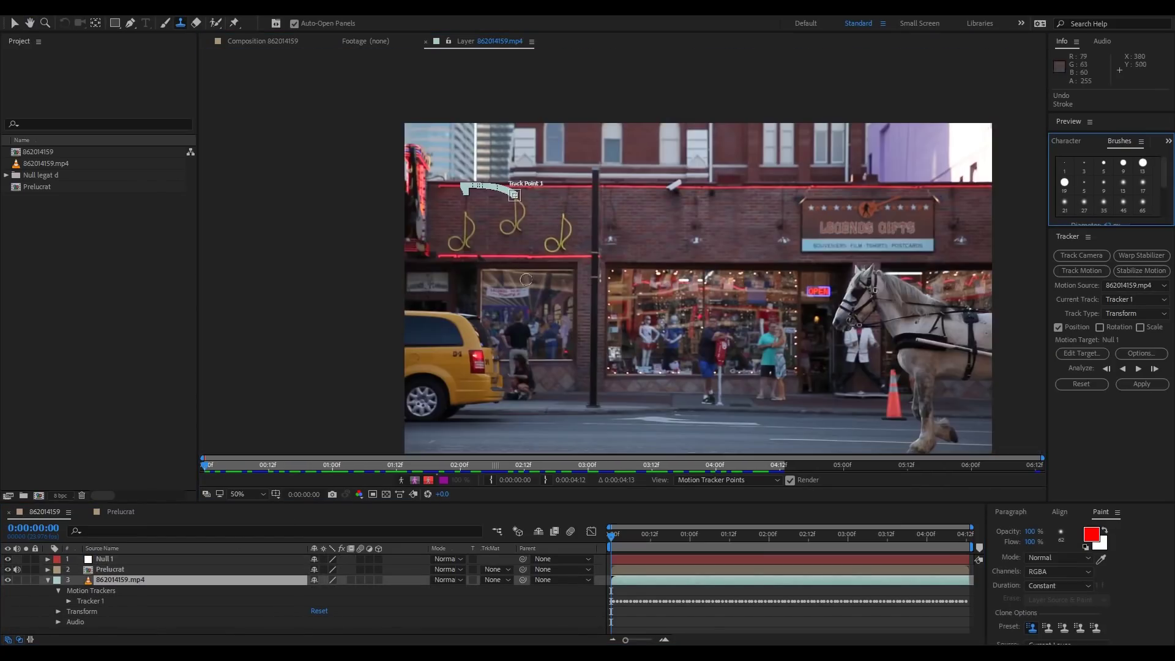
{"action": "left_click", "coordinate": [257, 41]}
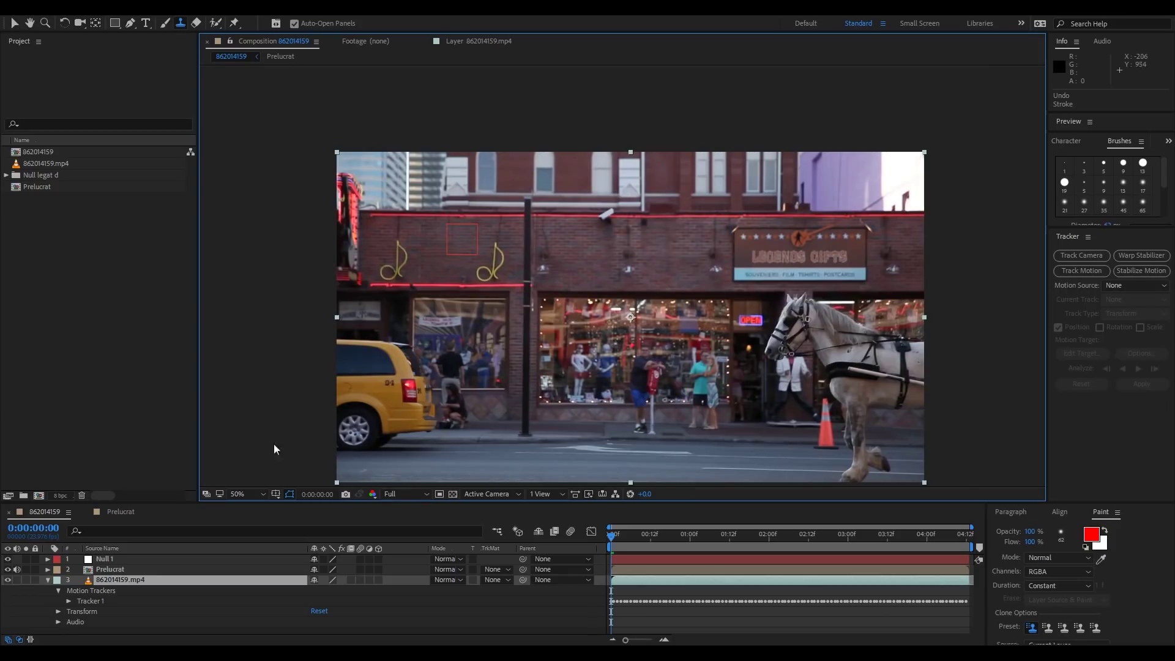
- Fit the composition in the viewer and collapse the footage layer's properties
{"action": "left_click", "coordinate": [250, 493]}
{"action": "left_click", "coordinate": [246, 271]}
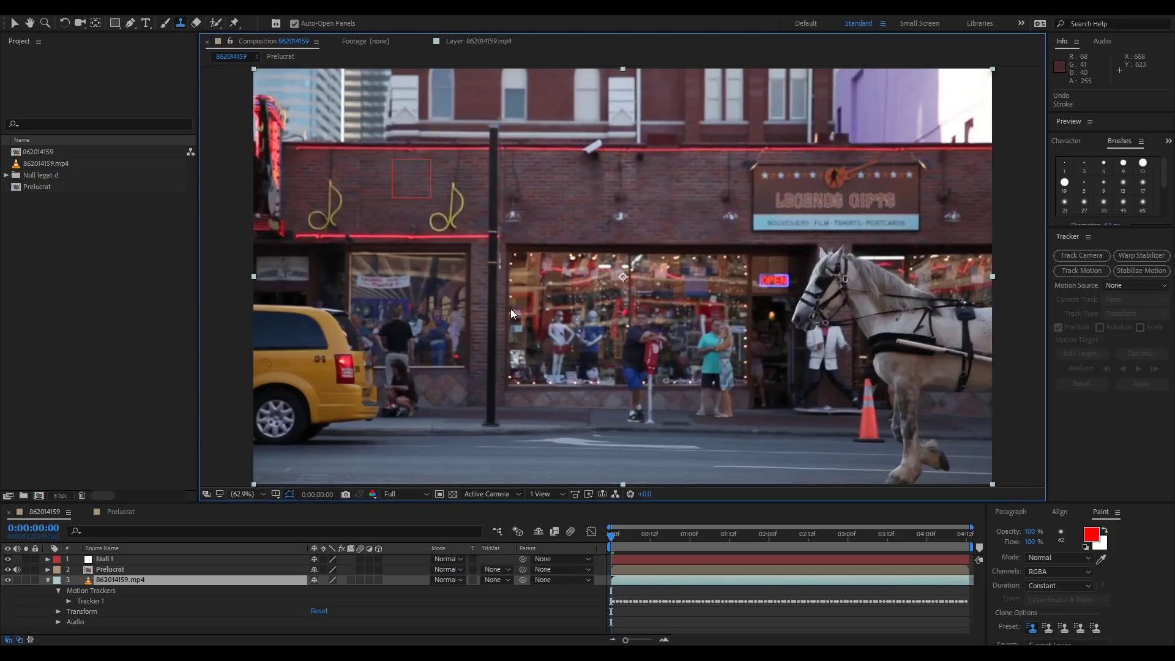
{"action": "left_click", "coordinate": [47, 580]}
- Preview the composition, then select Prelucrat and return to the timeline start
{"action": "key", "text": "space"}
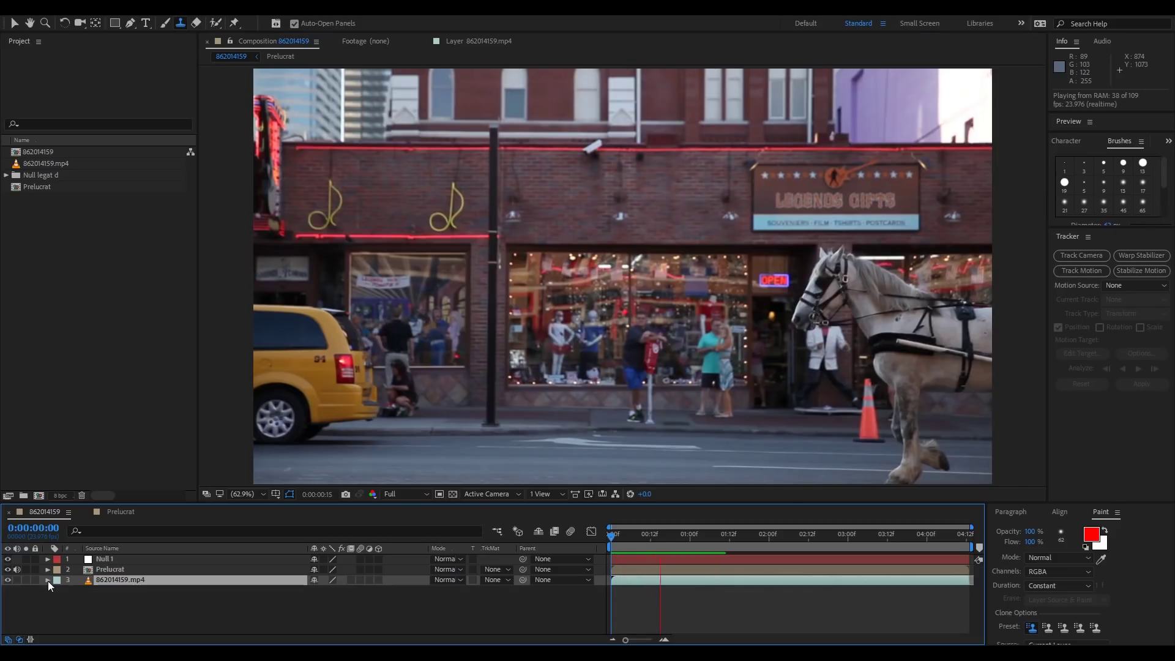
{"action": "left_click", "coordinate": [119, 569]}
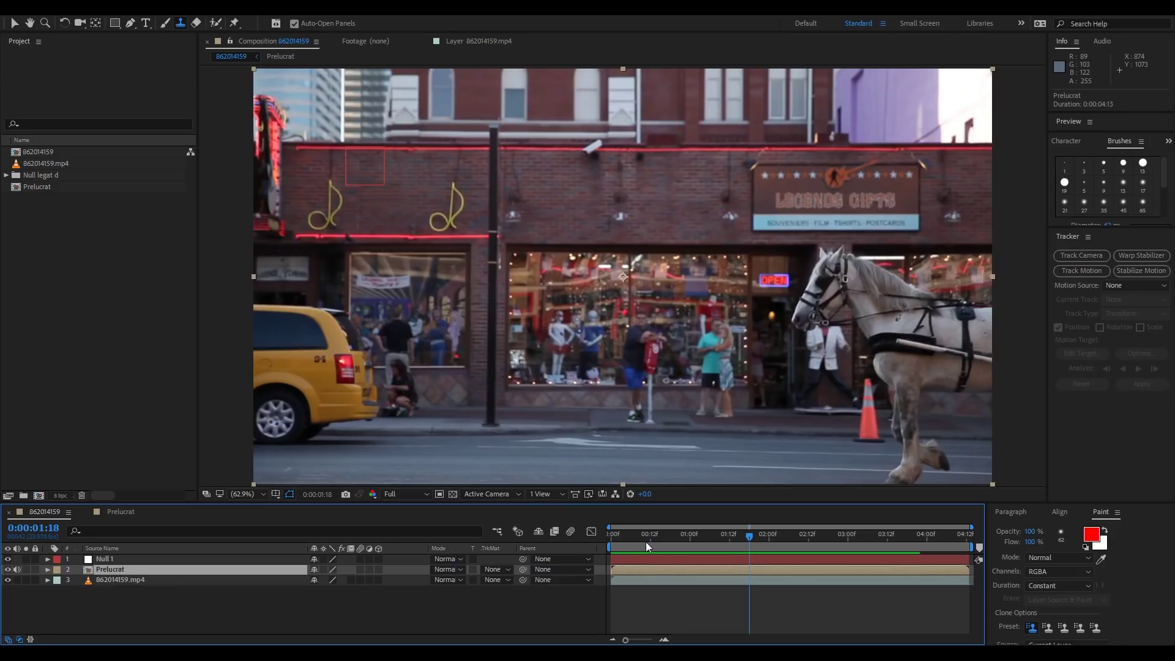
{"action": "key", "text": "Home"}
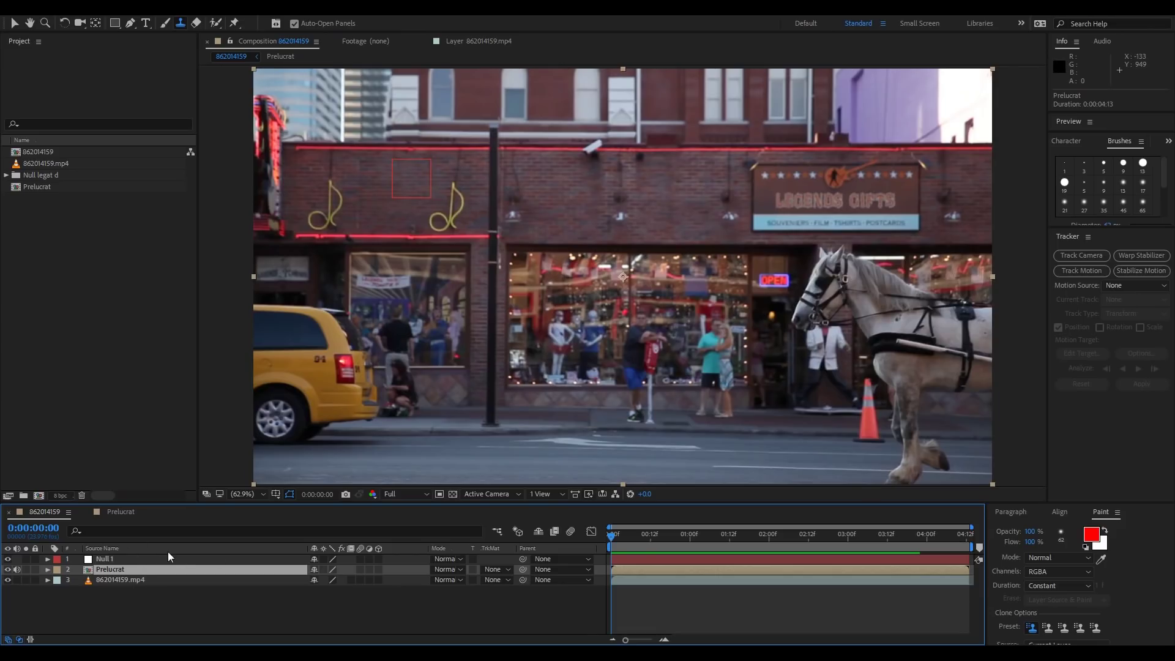
- Draw a closed Pen mask on Prelucrat around the patched area between the two remaining notes
{"action": "key", "text": "g"}
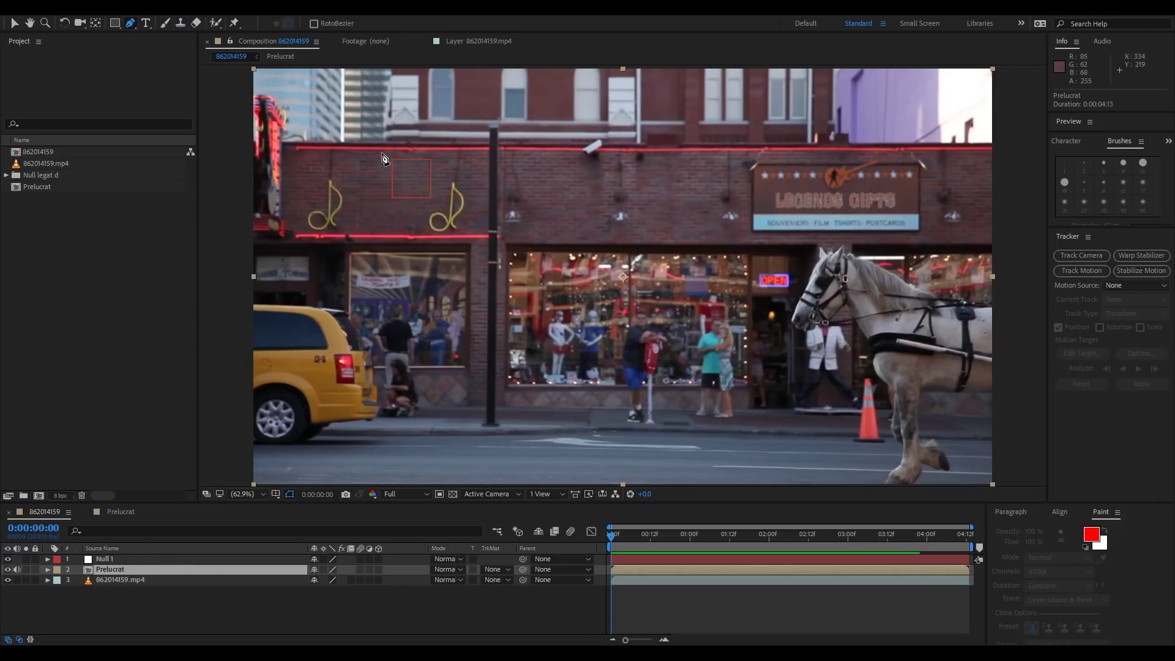
{"action": "left_click", "coordinate": [379, 153]}
{"action": "left_click", "coordinate": [357, 168]}
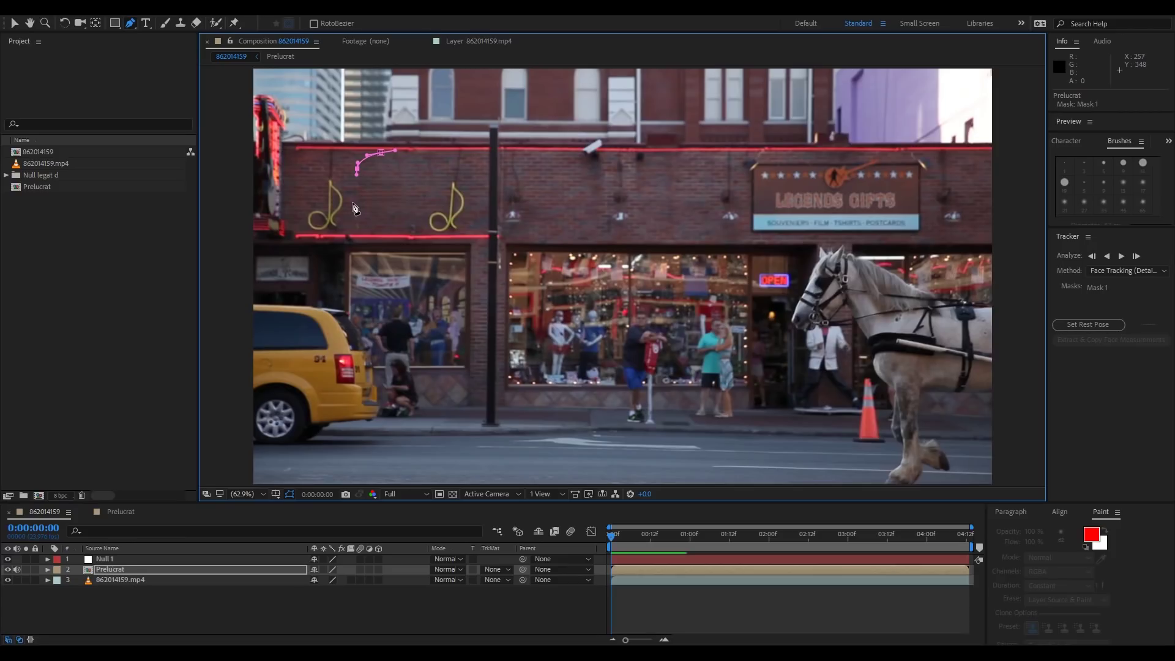
{"action": "mouse_move", "coordinate": [351, 203]}
{"action": "left_mouse_down"}
{"action": "mouse_move", "coordinate": [370, 233]}
{"action": "mouse_move", "coordinate": [413, 236]}
{"action": "left_mouse_up"}
{"action": "left_click", "coordinate": [427, 211]}
{"action": "left_click_drag", "start_coordinate": [440, 196], "coordinate": [441, 187]}
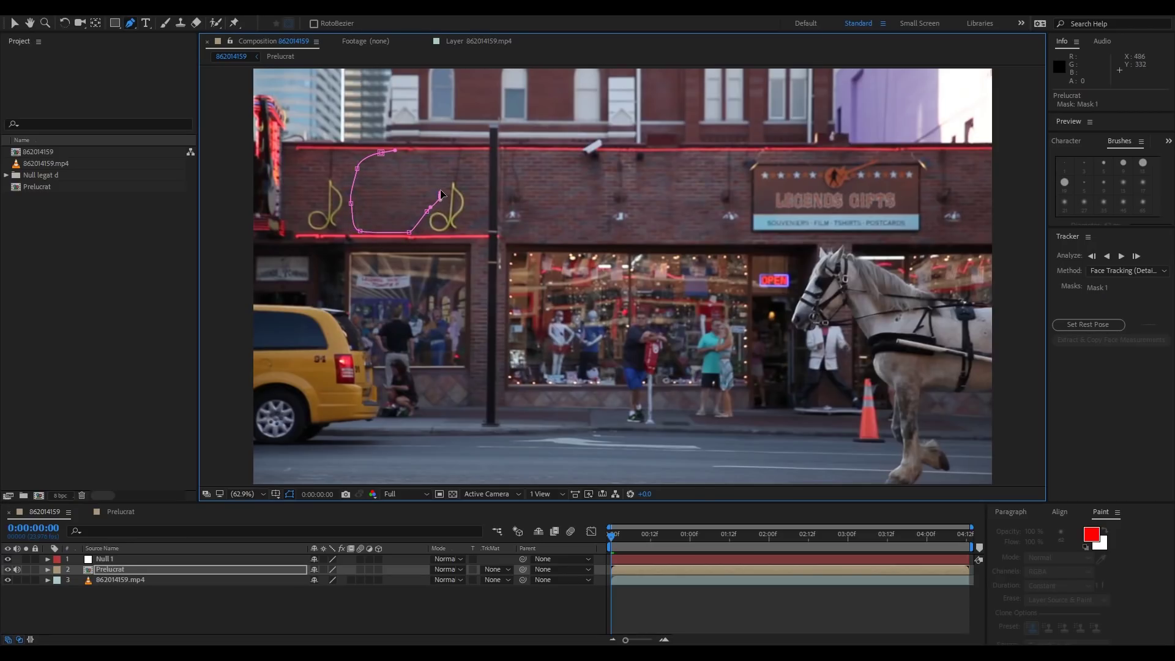
{"action": "left_click", "coordinate": [434, 161]}
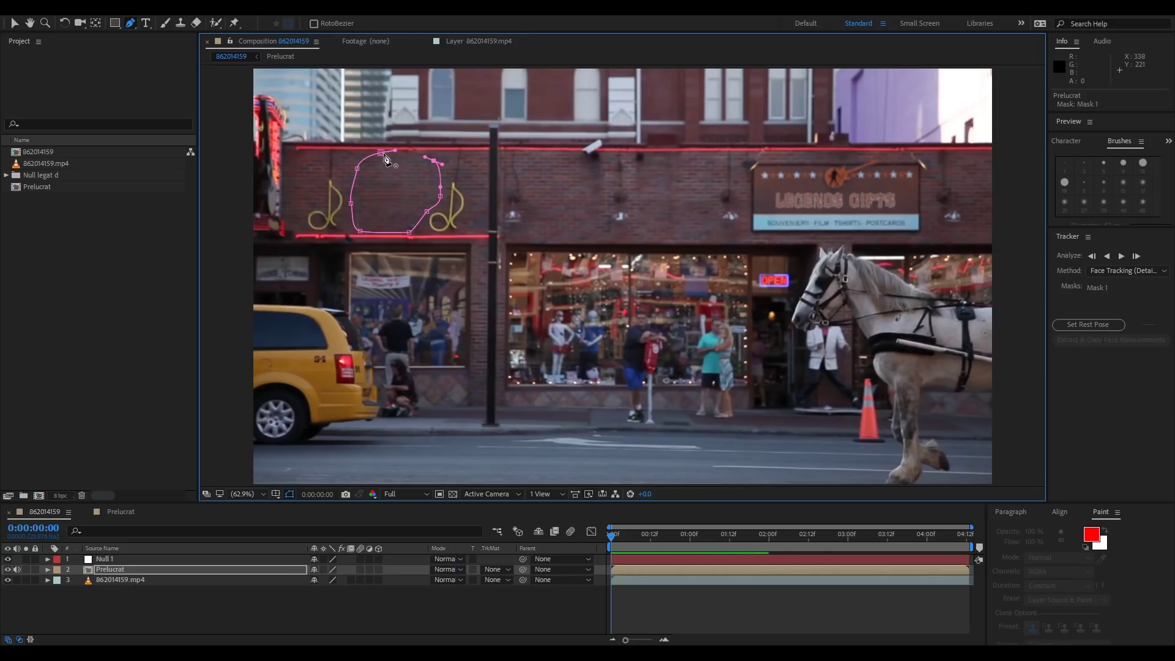
{"action": "left_click", "coordinate": [381, 152]}
{"action": "key", "text": "slash"}
{"action": "left_click_drag", "start_coordinate": [391, 184], "coordinate": [606, 274]}
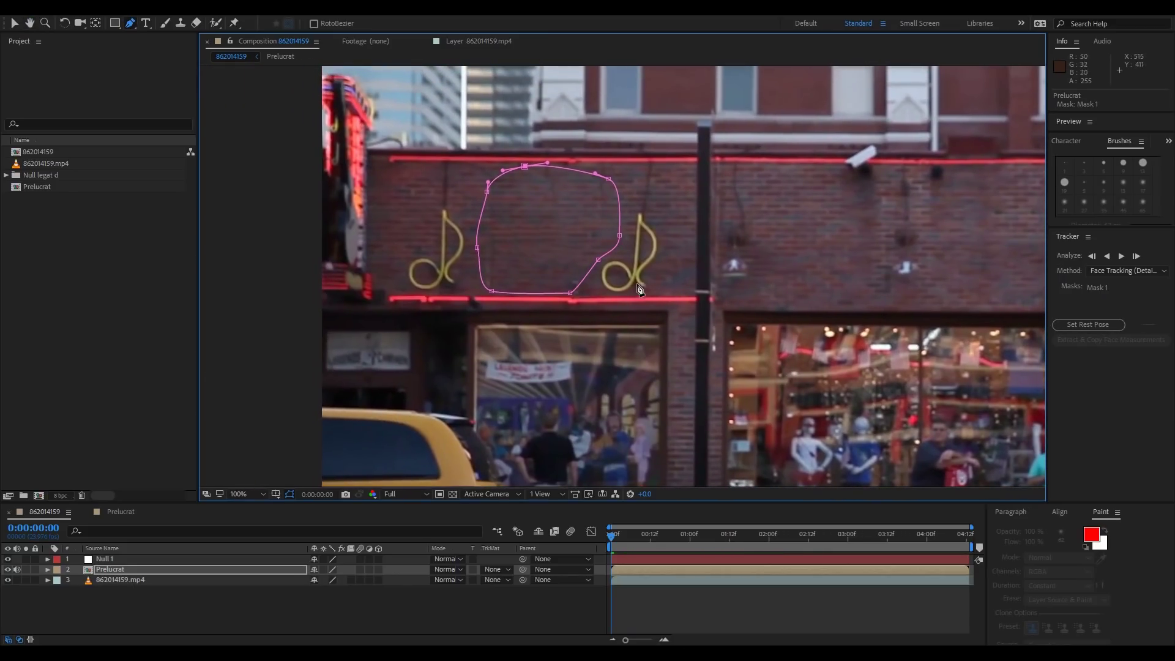
{"action": "key", "text": "period"}
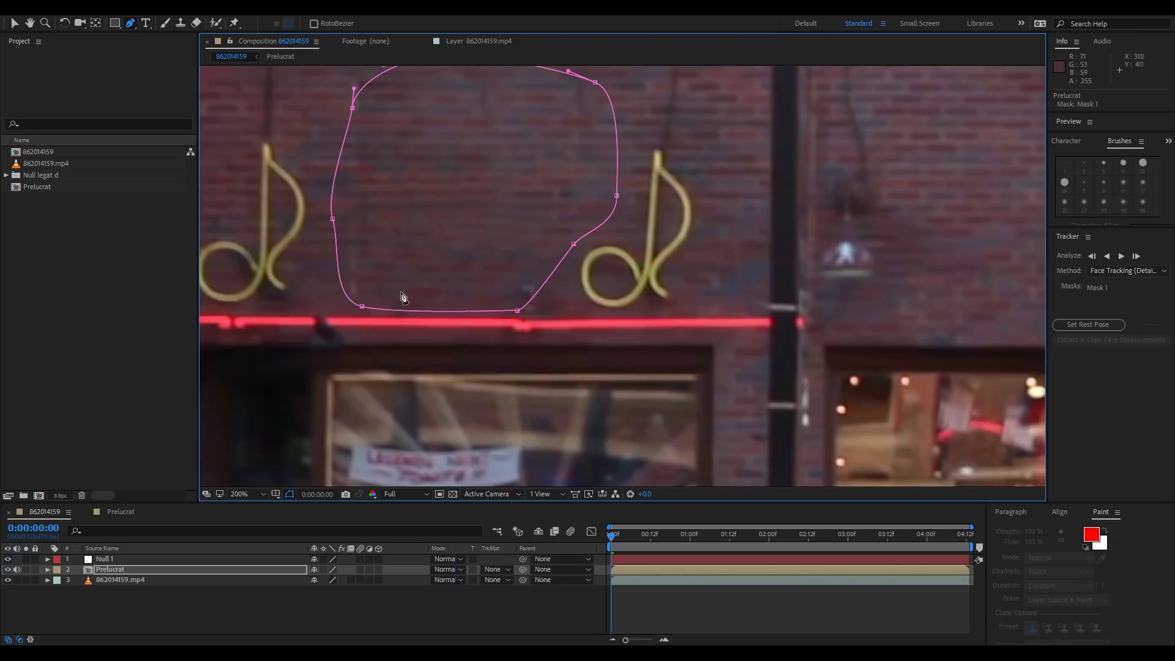
- Soften Mask 1's edge on the Prelucrat layer with a 5.0 pixel feather
{"action": "key", "text": "f"}
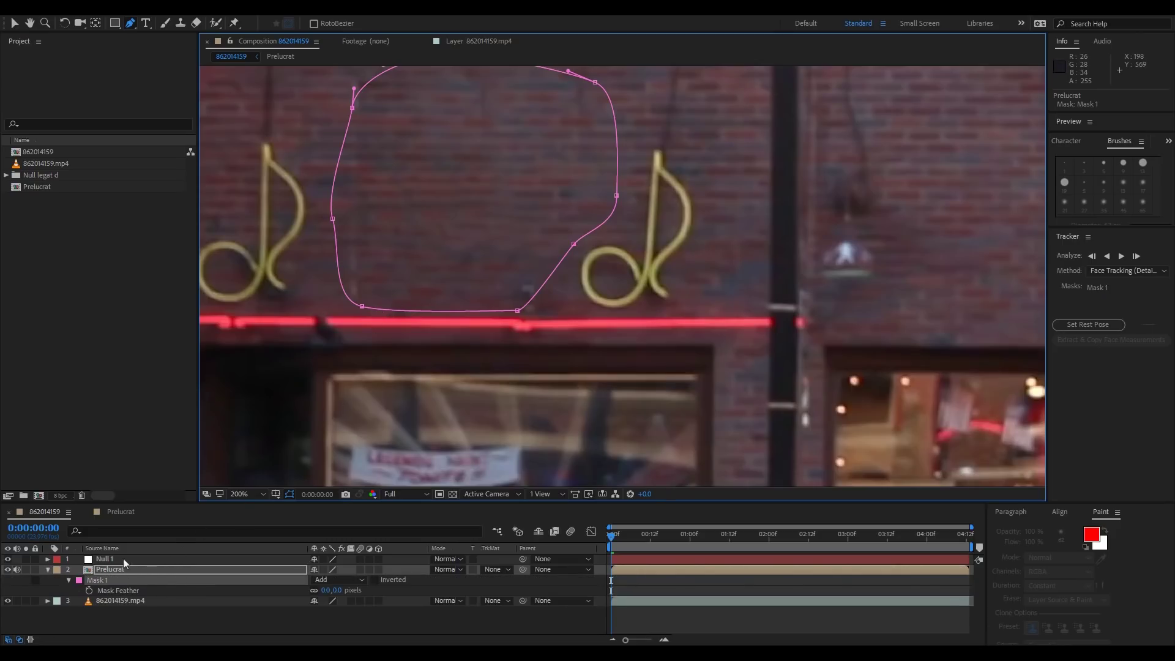
{"action": "mouse_move", "coordinate": [328, 590]}
{"action": "left_mouse_down"}
{"action": "mouse_move", "coordinate": [377, 599]}
{"action": "mouse_move", "coordinate": [368, 598]}
{"action": "left_mouse_up"}
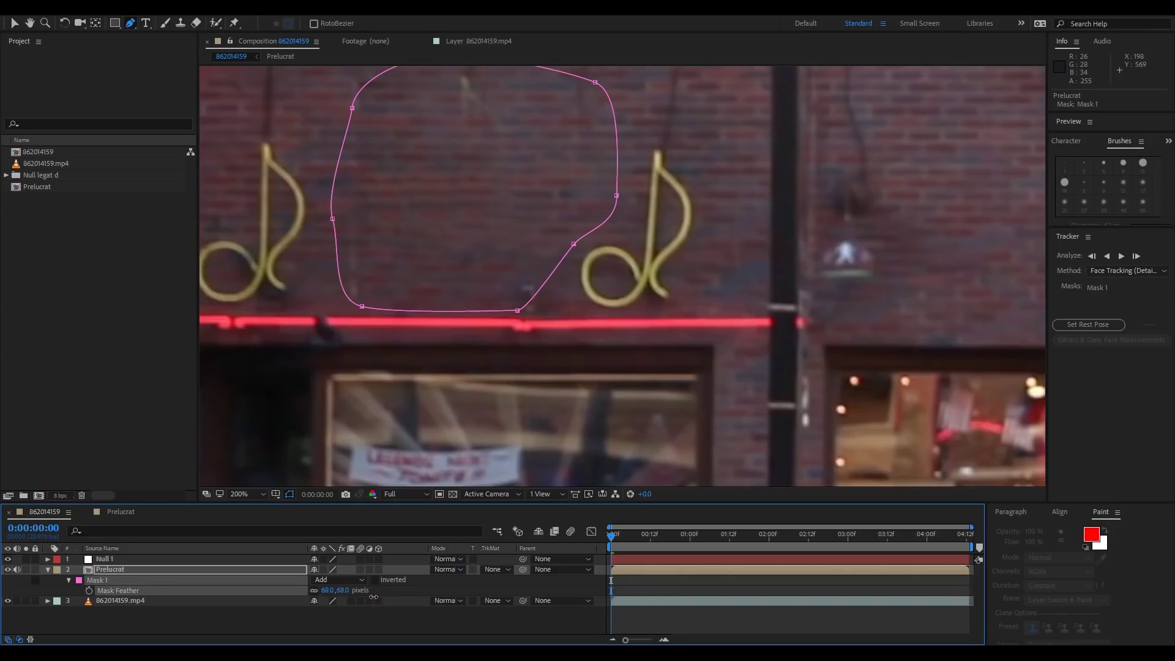
{"action": "left_click_drag", "start_coordinate": [494, 92], "coordinate": [498, 200]}
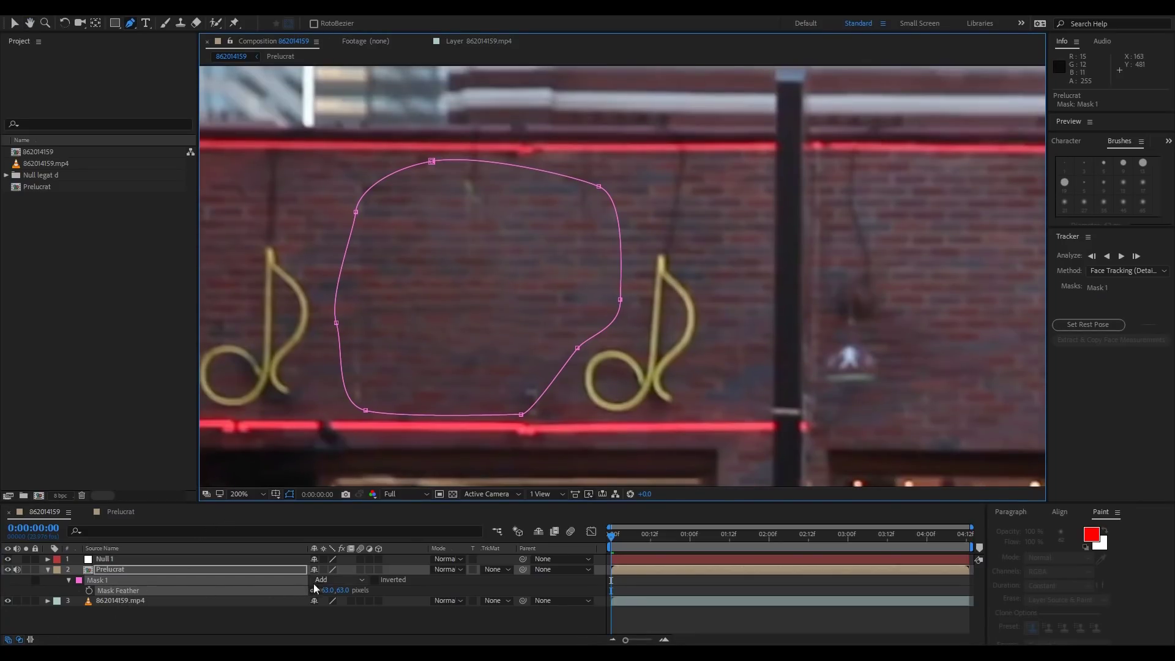
{"action": "left_click_drag", "start_coordinate": [325, 591], "coordinate": [294, 593]}
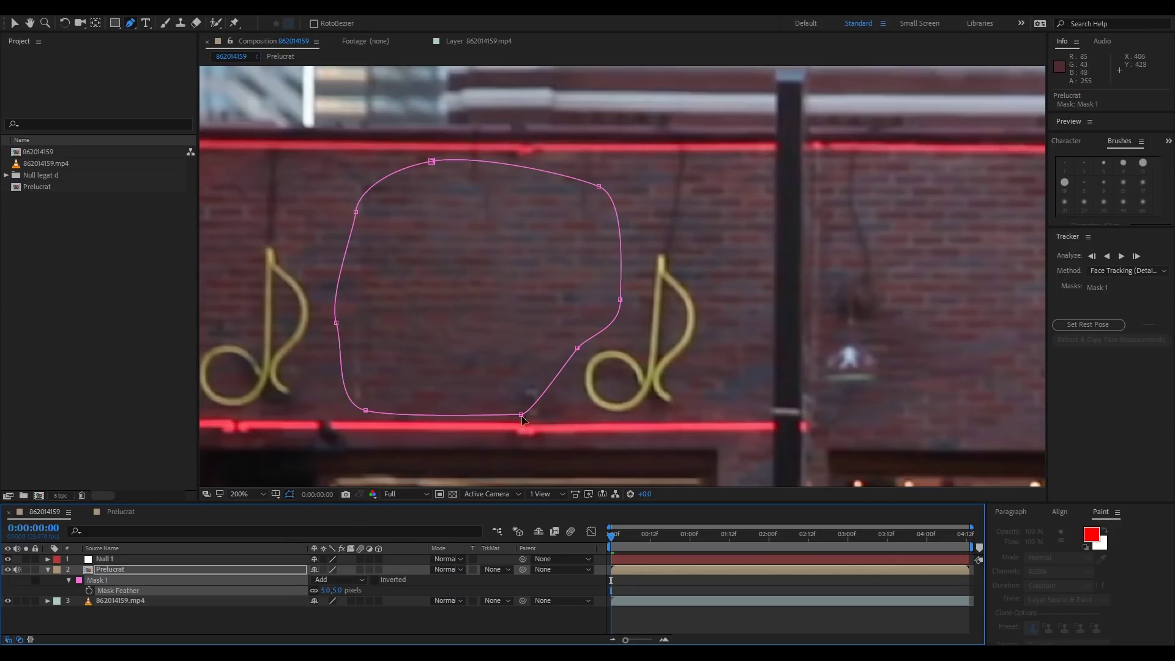
- Zoom the viewer out to 50% and preview playback with the middle note gone
{"action": "key", "text": "comma"}
{"action": "key", "text": "comma"}
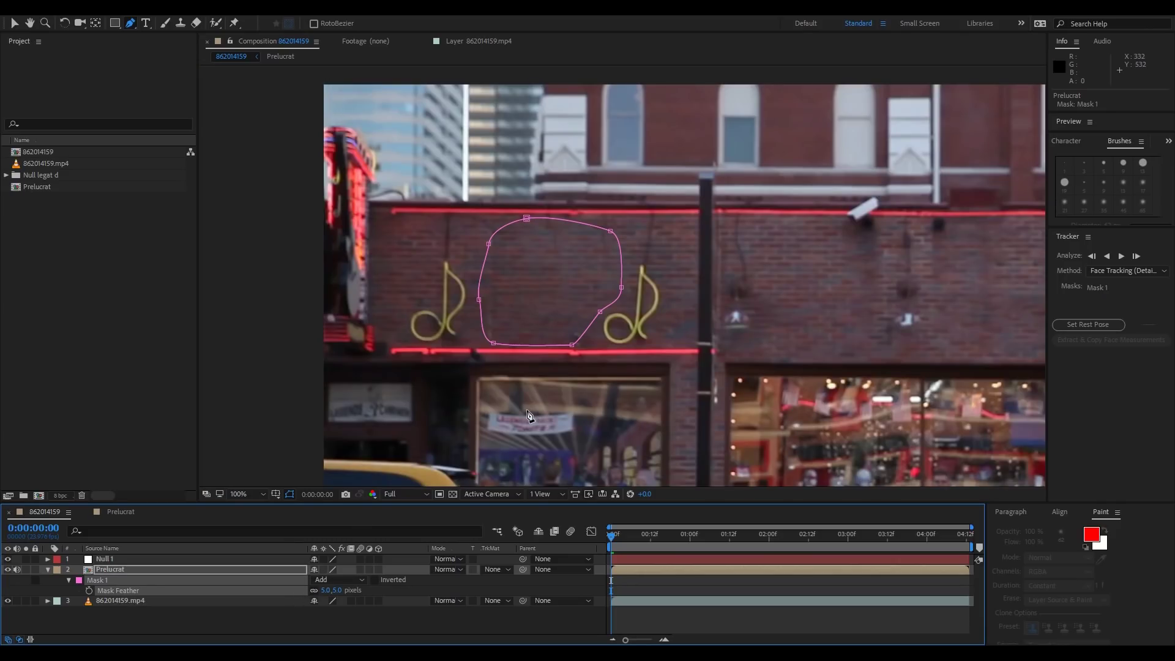
{"action": "key", "text": "comma"}
{"action": "key", "text": "comma"}
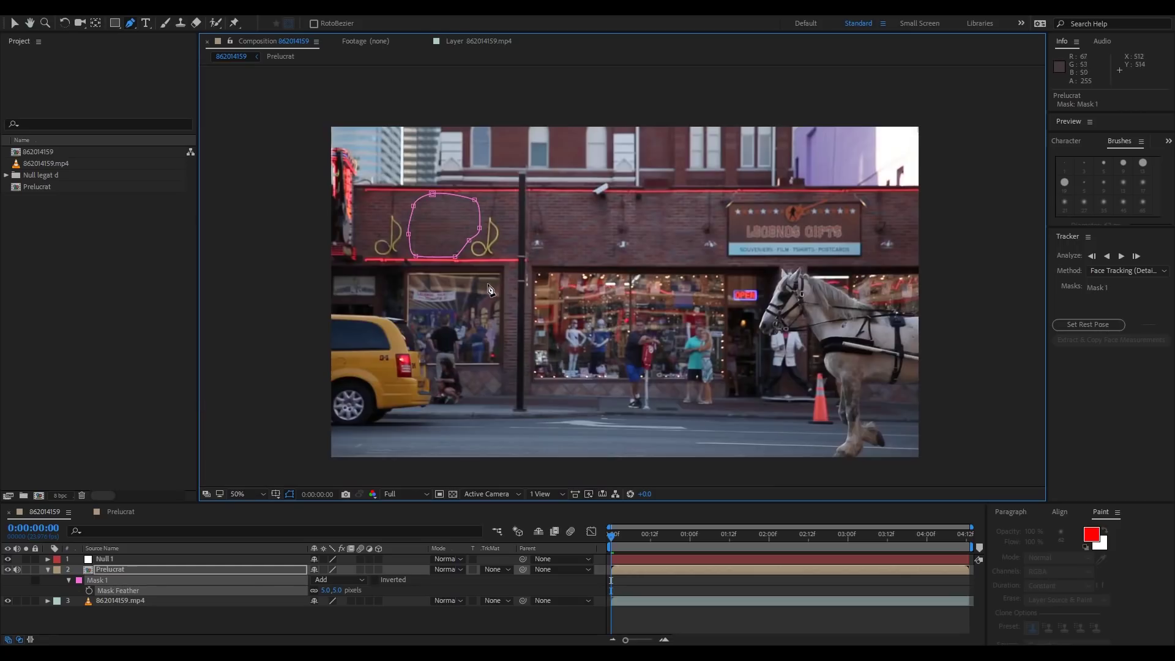
{"action": "scroll", "coordinate": [565, 307], "scroll_direction": "right", "scroll_amount": 1}
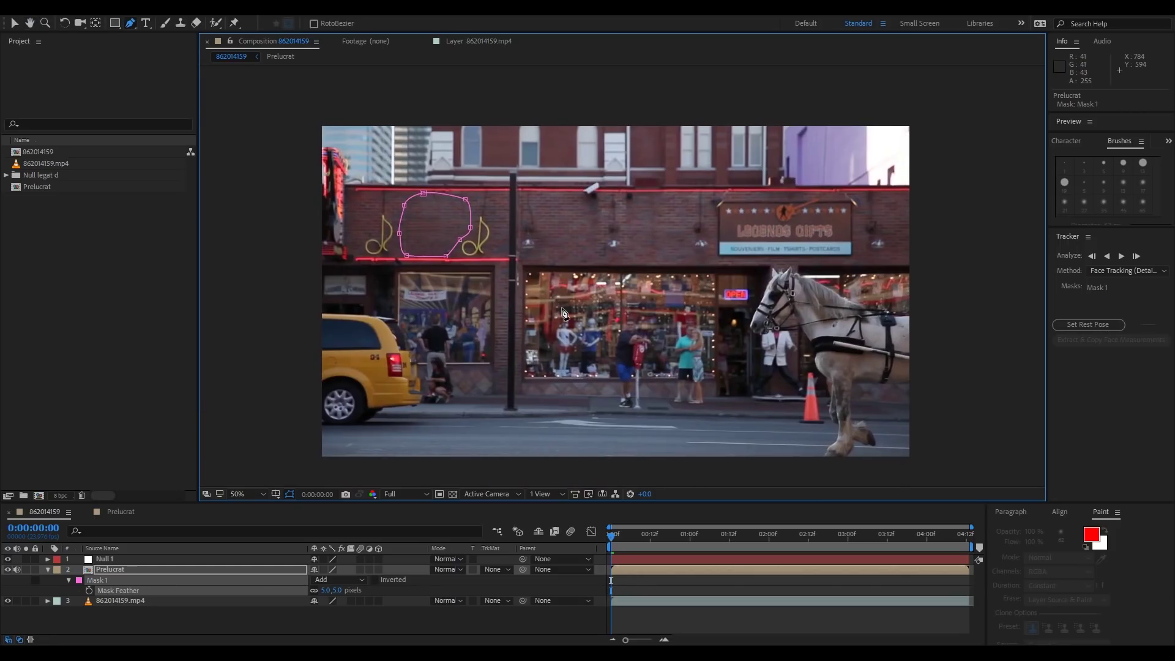
{"action": "key", "text": "space"}
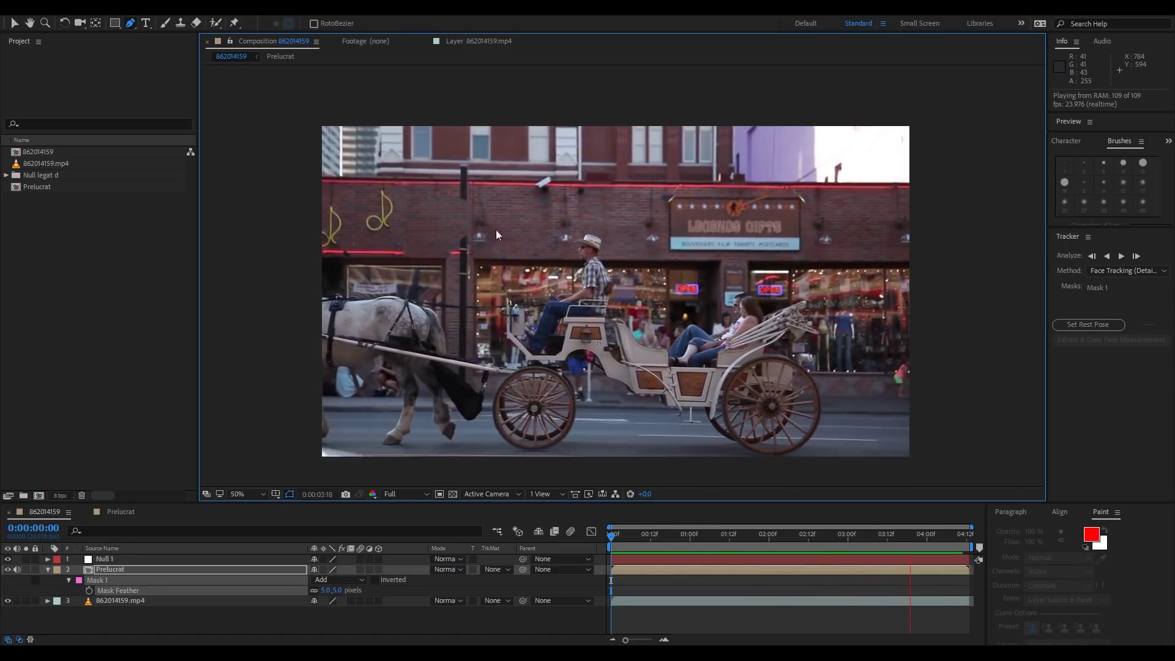
- Parent Prelucrat to Null 1 and preview the patch following the tracked note
{"action": "left_click", "coordinate": [633, 543]}
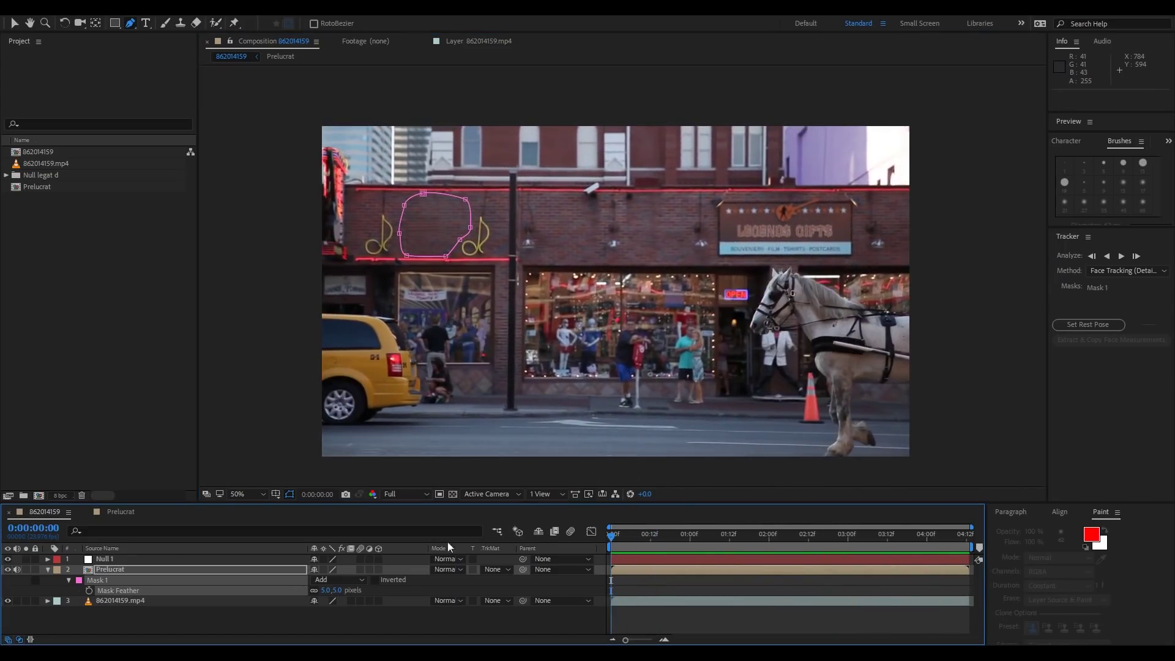
{"action": "left_click", "coordinate": [106, 571]}
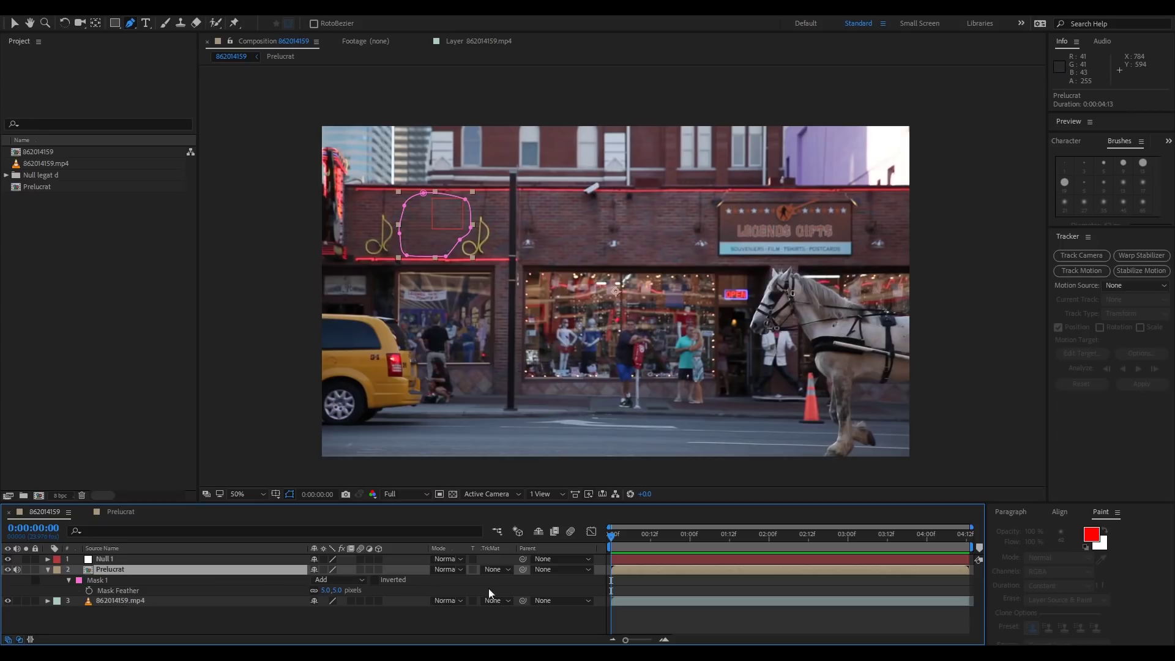
{"action": "left_click_drag", "start_coordinate": [523, 569], "coordinate": [117, 558]}
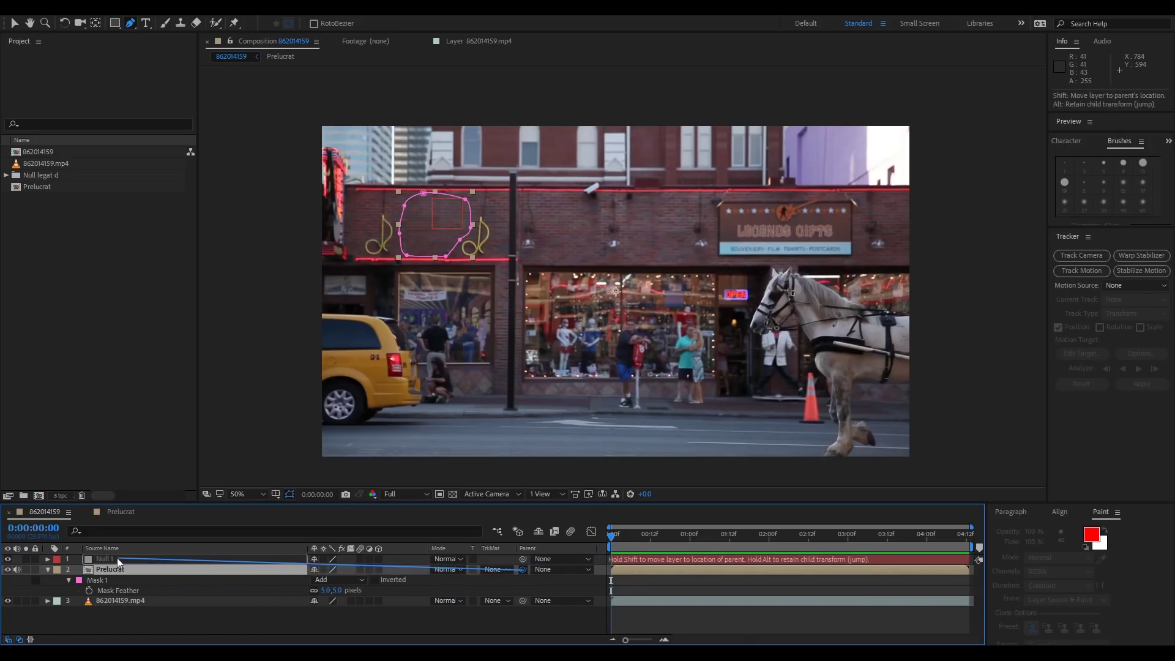
{"action": "left_click_drag", "start_coordinate": [118, 559], "coordinate": [117, 559]}
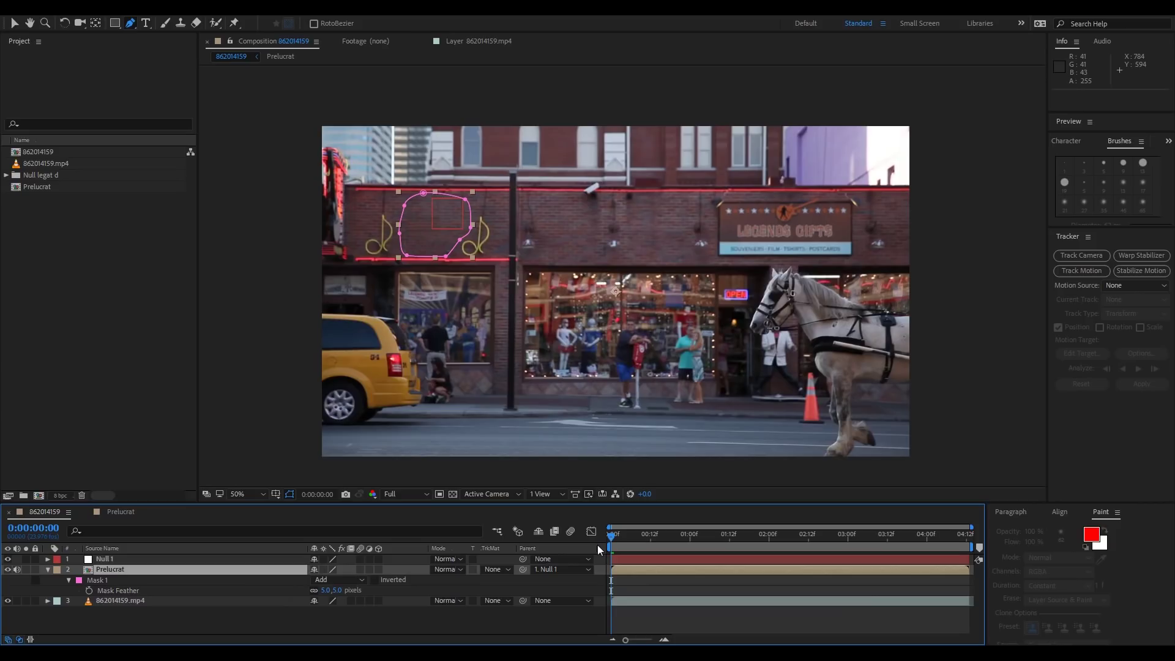
{"action": "key", "text": "space"}
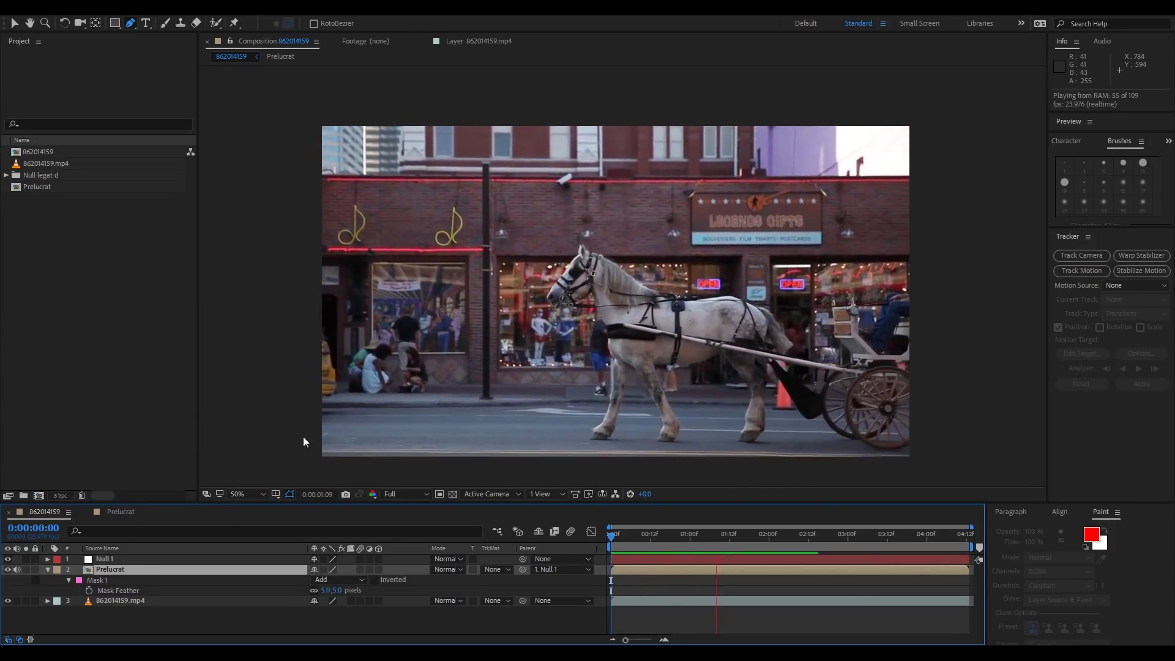